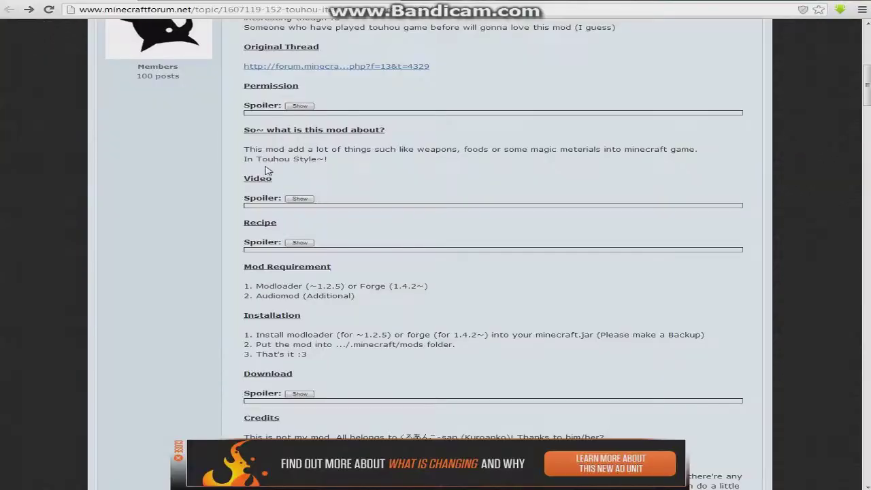
- Look over the WinRAR download page, the Computer options for checking the system type, and the Forge 7.8.0 Minecraft 1.5.2 download page
scroll(269, 210, "up", 6)
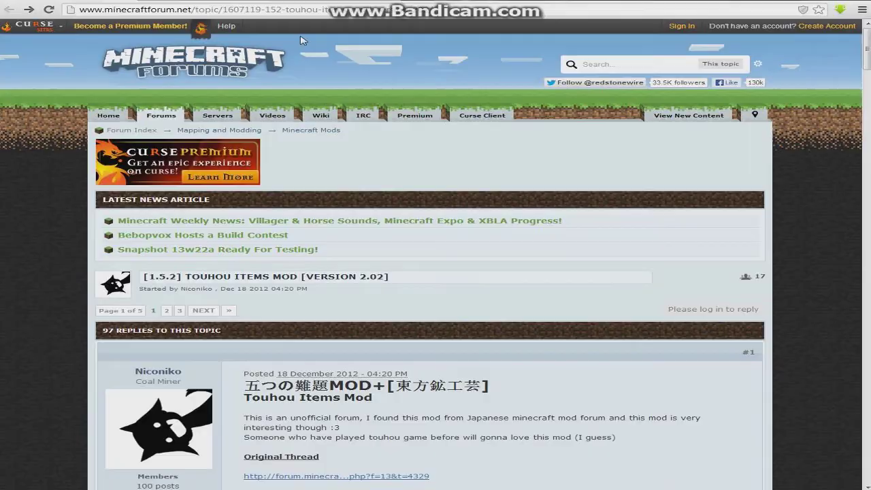
left_click(286, 1)
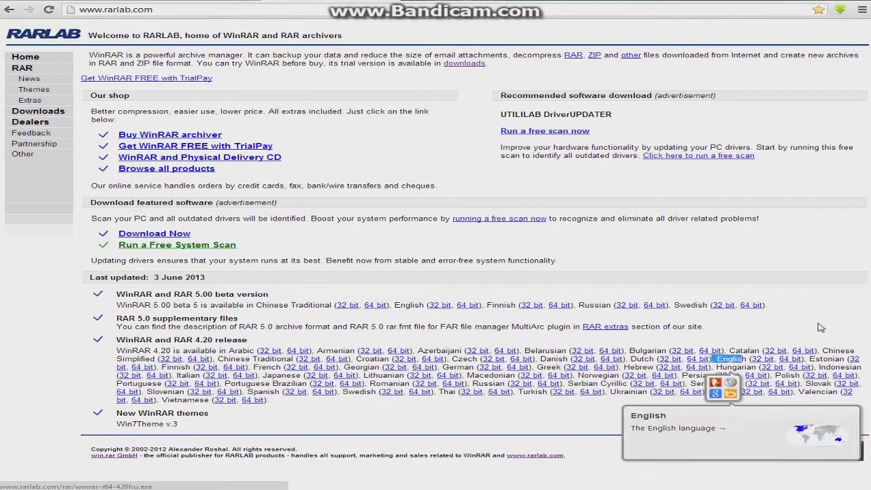
left_click(27, 485)
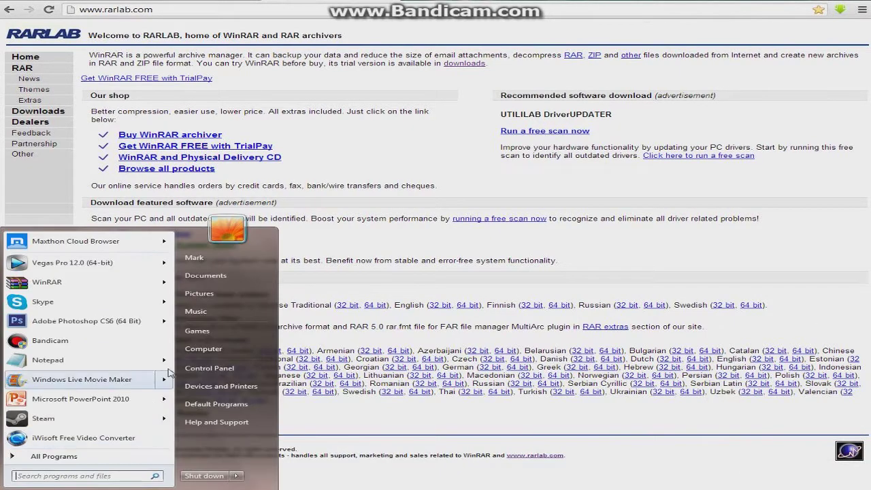
right_click(219, 351)
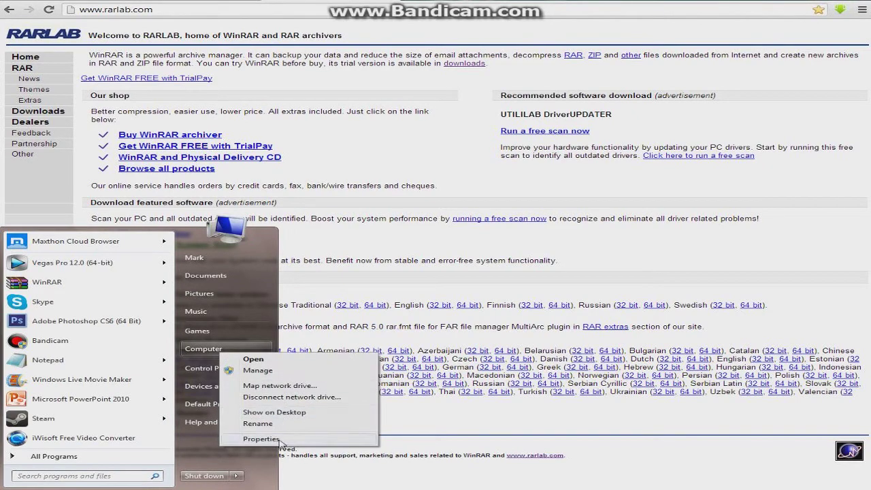
left_click(510, 421)
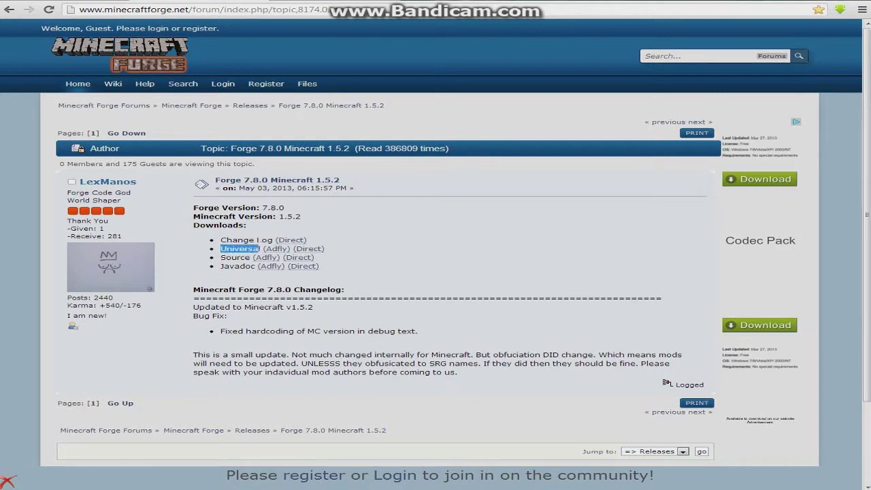
left_click(262, 265)
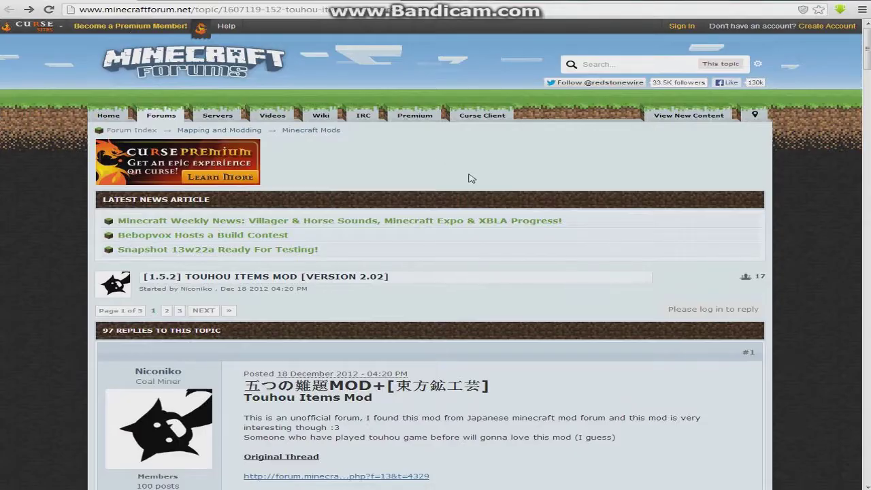
- Download Touhou Items Mod version 2.02 for 1.5.2 through the MediaFire link in the forum thread's Download spoiler
scroll(518, 265, "down", 6)
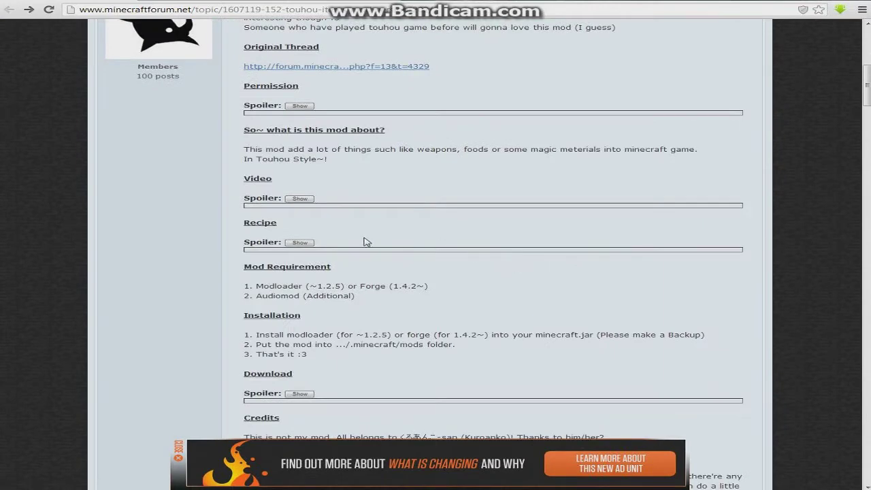
scroll(364, 286, "down", 1)
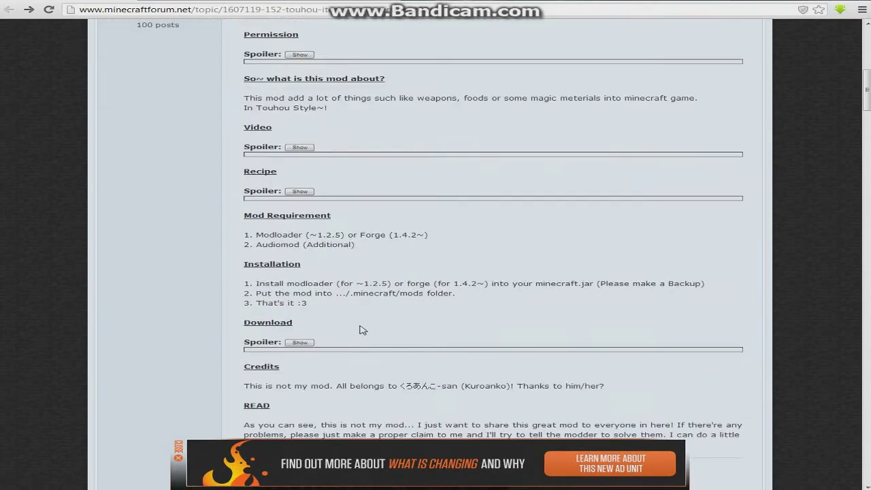
left_click(299, 342)
scroll(299, 313, "down", 2)
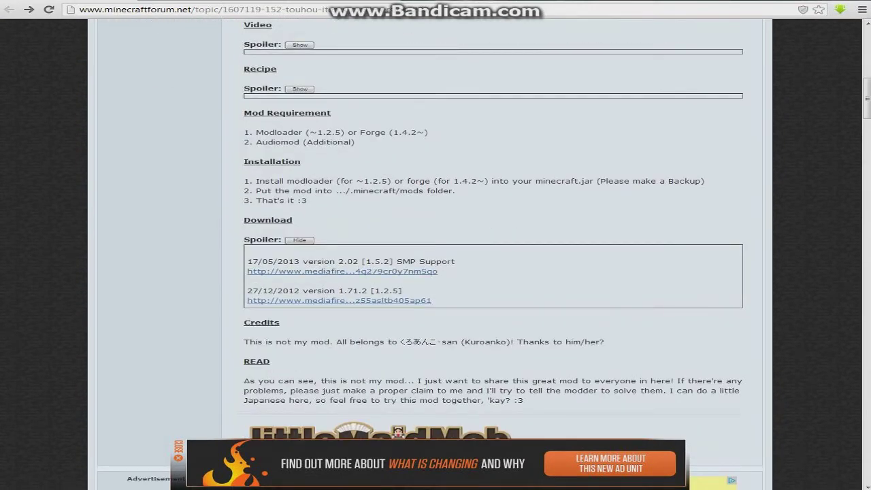
left_click(395, 271)
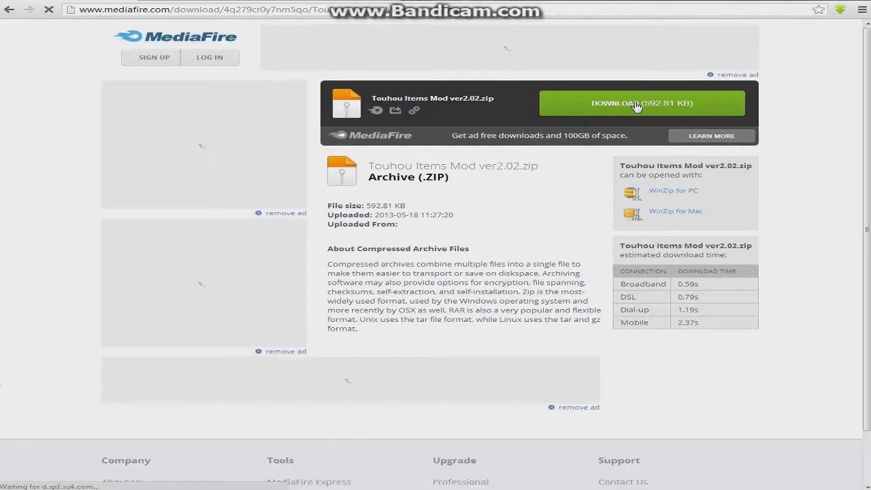
left_click(636, 105)
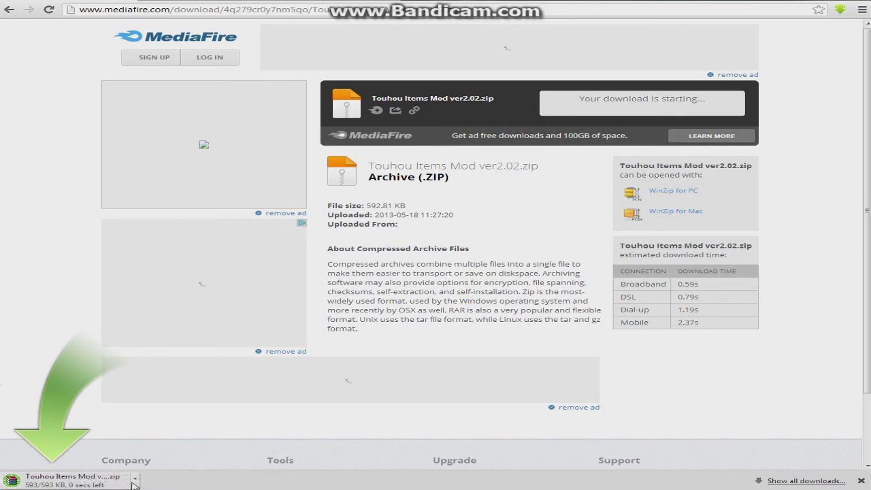
- Show the downloaded Touhou Items Mod ver2.02 archive in its folder and move it onto the desktop
right_click(94, 482)
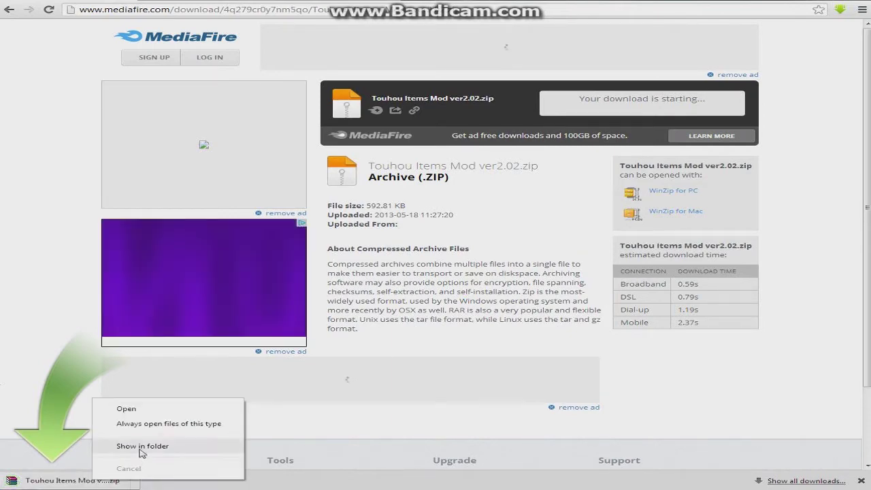
left_click(143, 447)
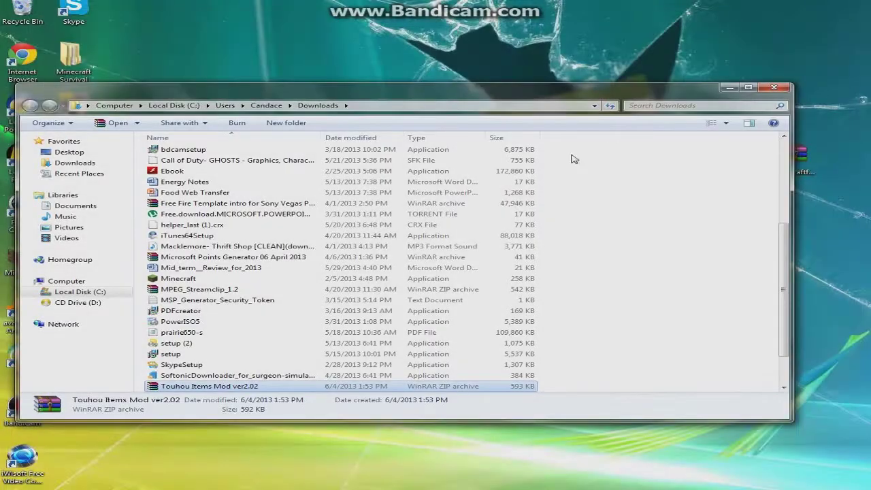
left_click_drag(184, 390, 723, 165)
left_click(773, 87)
- Force a game update in the Minecraft launcher options and log in with the saved account
left_click(688, 257)
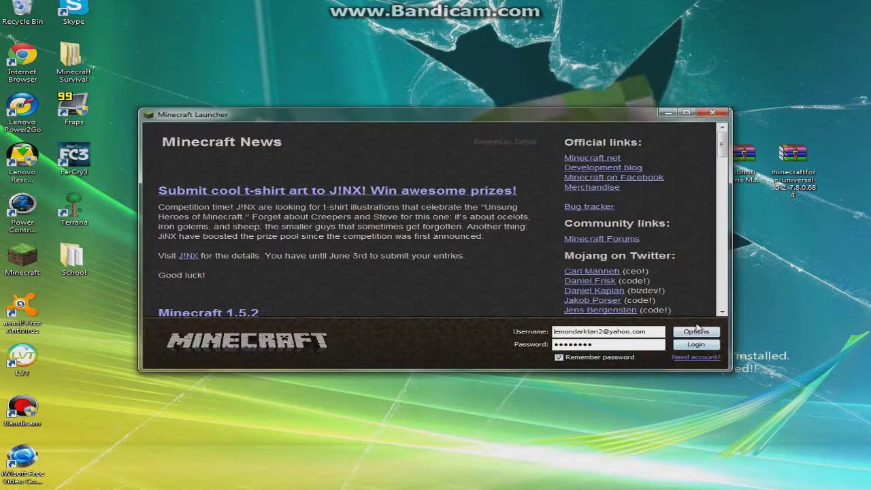
left_click(696, 332)
left_click(530, 237)
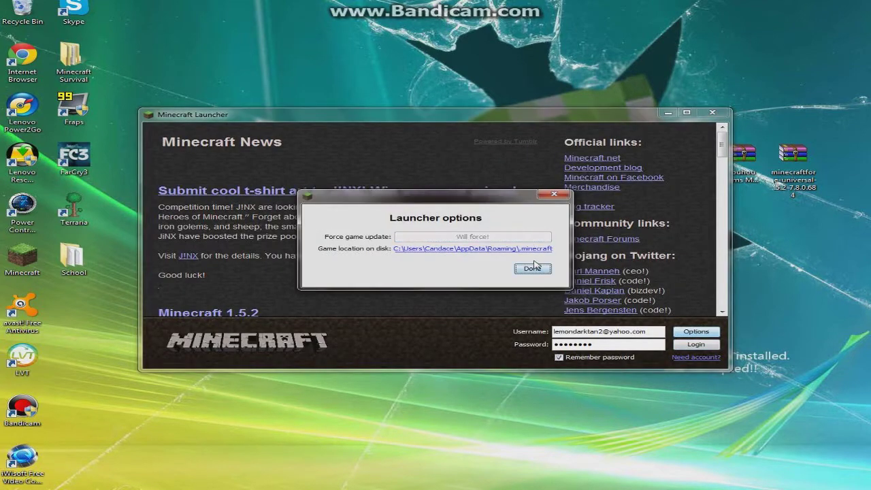
left_click(533, 269)
left_click(694, 345)
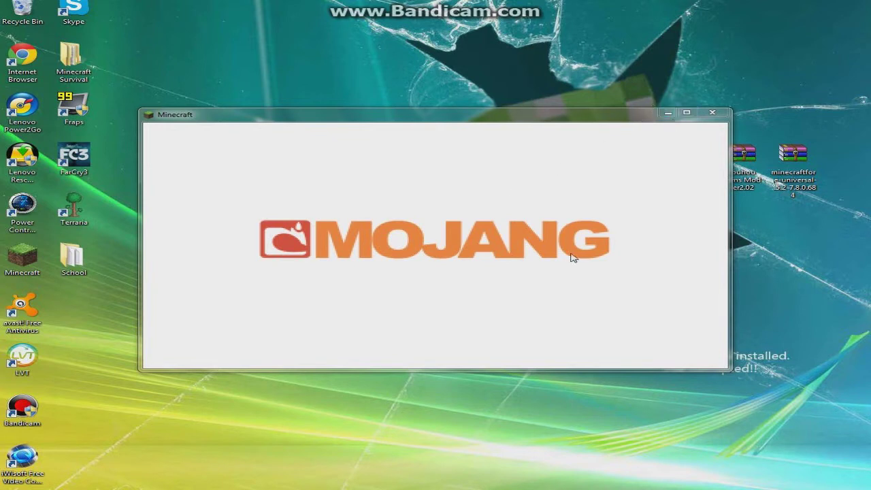
- Open the roaming application data folder by running %appdata%
left_click_drag(259, 406, 565, 429)
key("super")
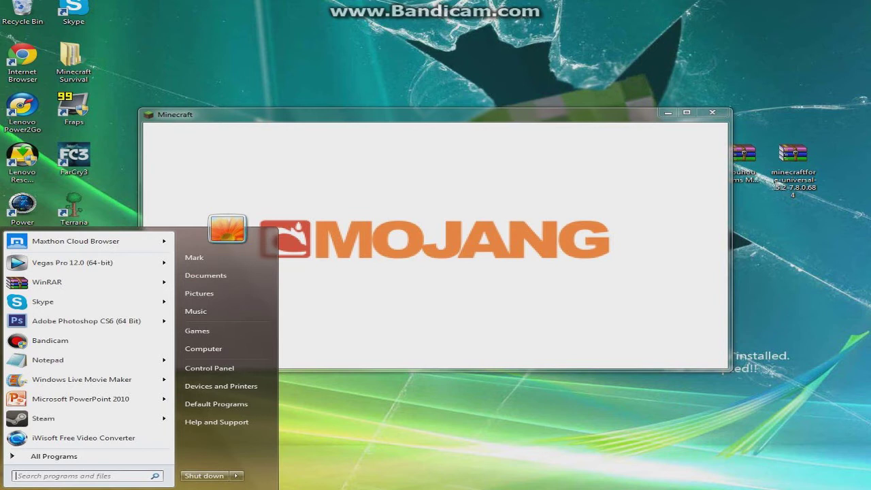
type("%appdaat")
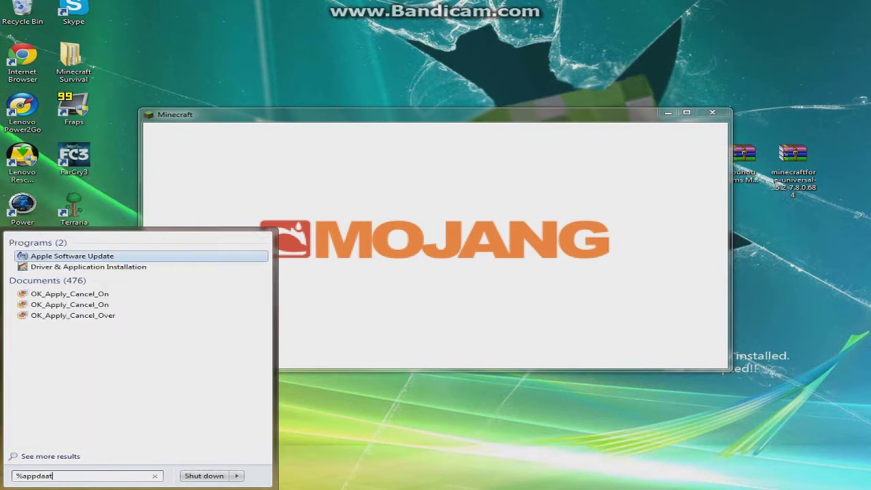
key("BackSpace")
key("BackSpace")
type("ta")
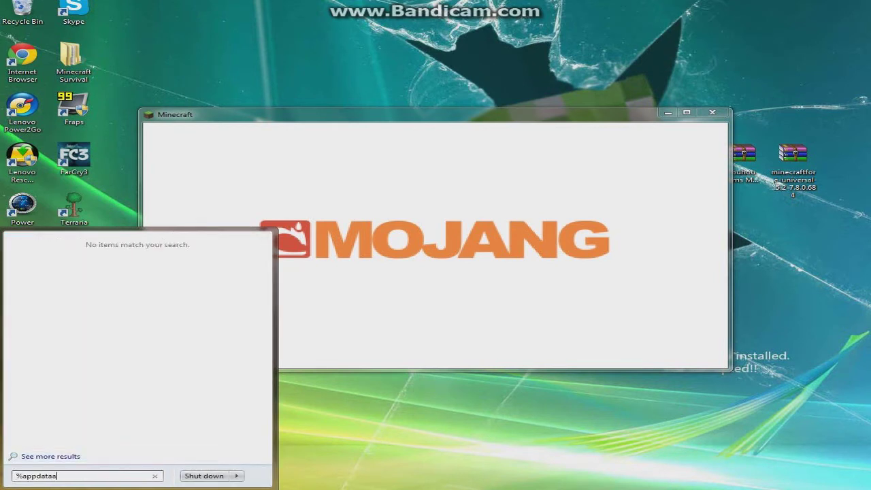
type("%")
key("Return")
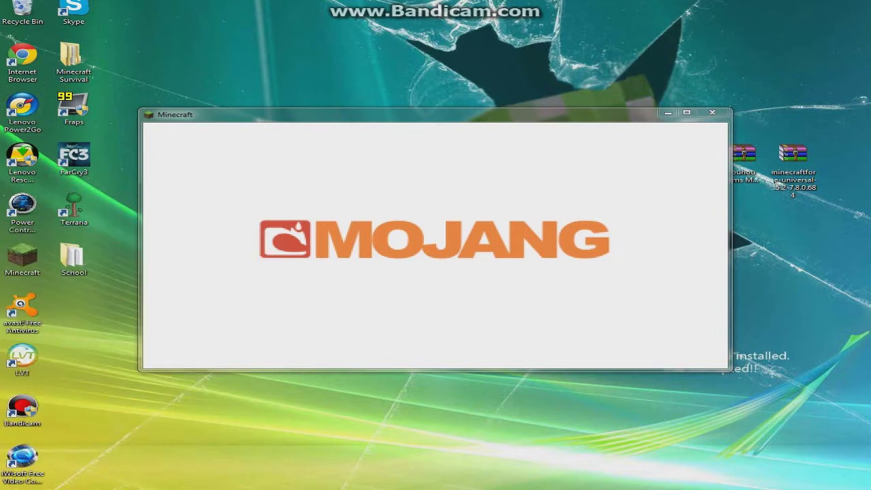
- Go into the bin folder inside .minecraft, select the minecraft jar file, and minimize the folder window
double_click(209, 156)
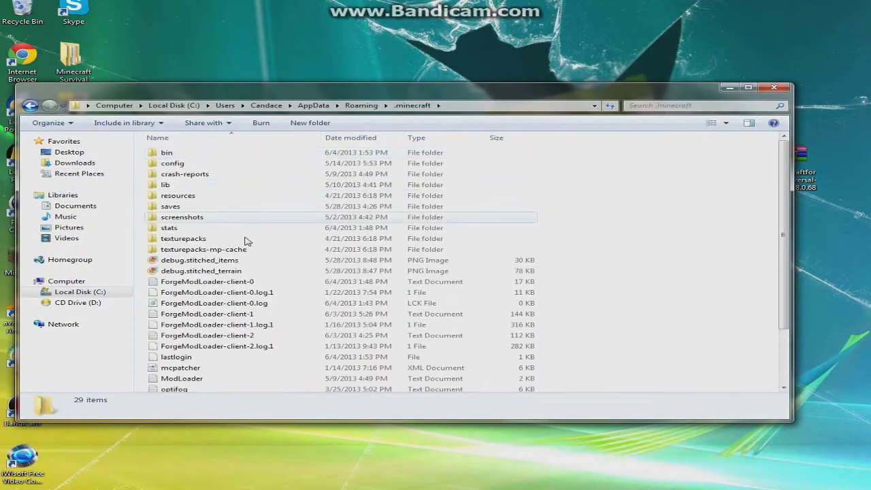
double_click(201, 153)
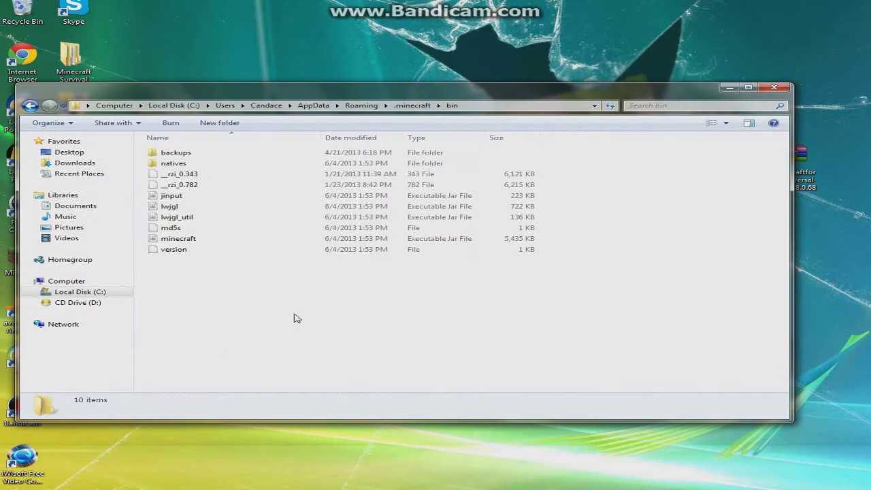
left_click(205, 240)
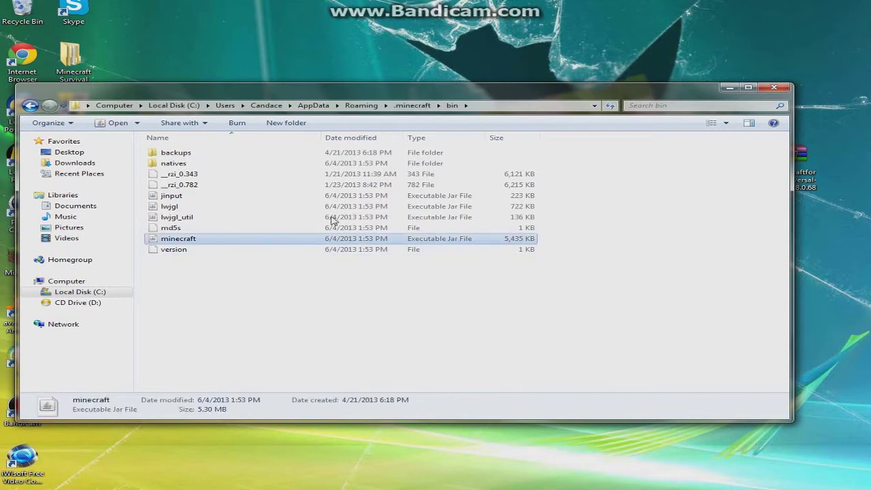
left_click(729, 88)
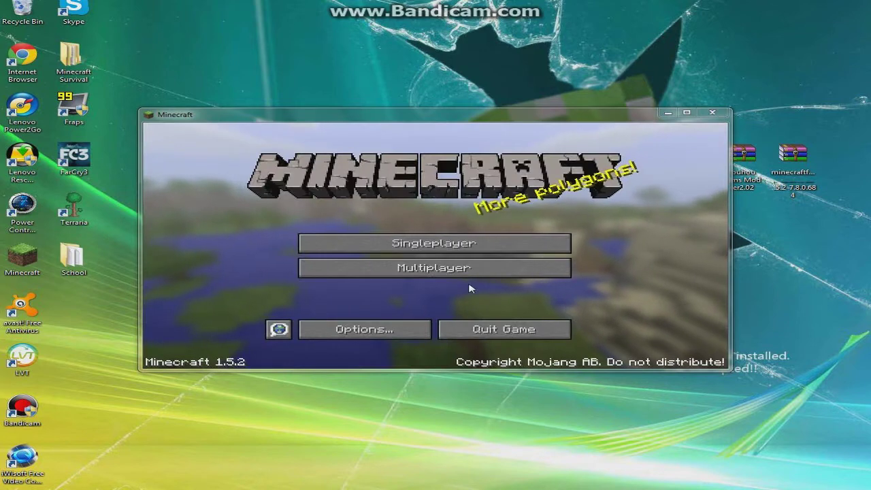
- Quit the running Minecraft game and open the minecraft jar from the bin folder with WinRAR archiver, dismissing the licence reminder
left_click(712, 112)
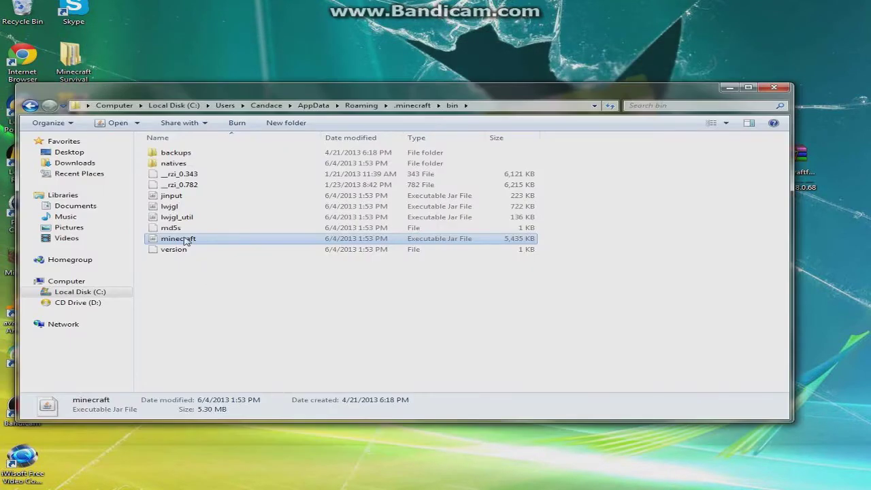
right_click(186, 241)
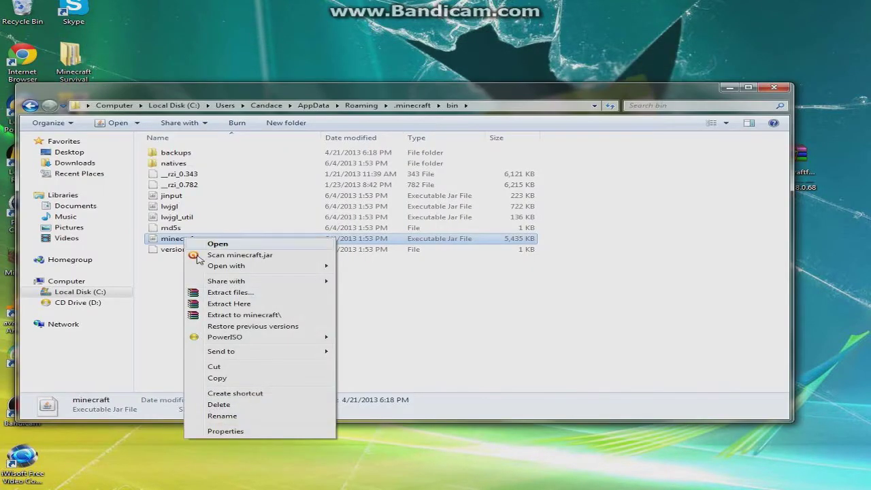
mouse_move(238, 266)
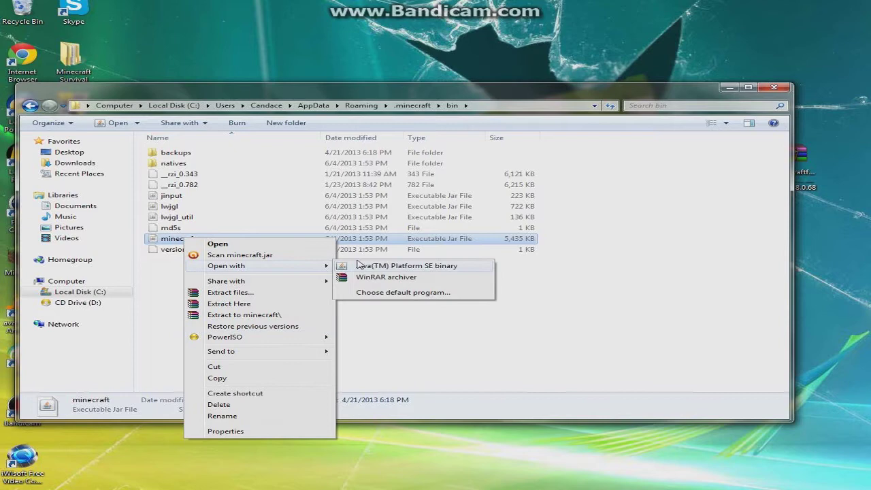
left_click(380, 277)
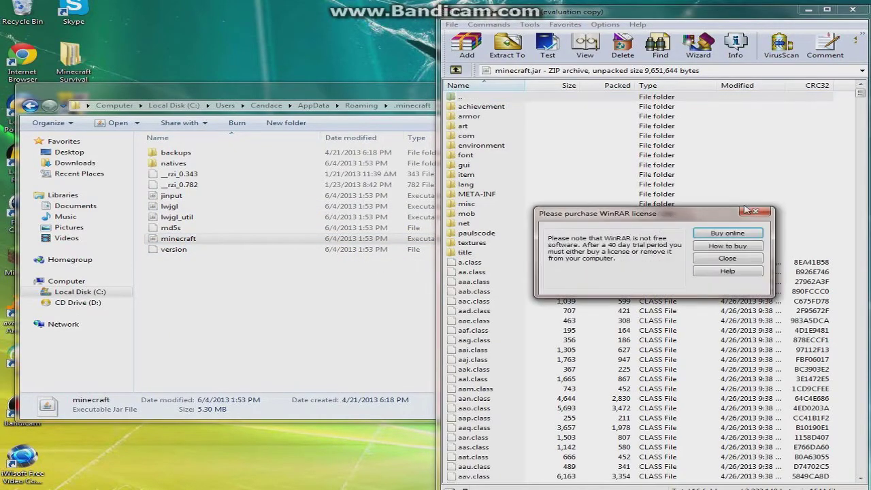
left_click(749, 211)
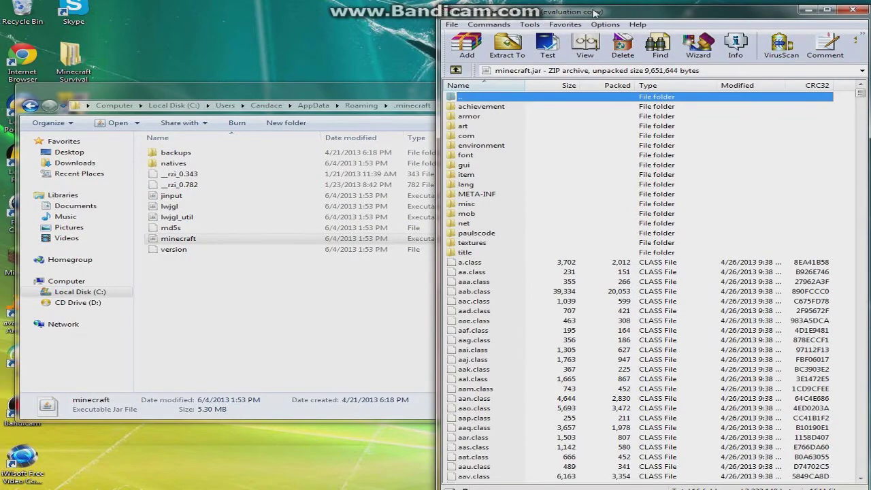
- Clear desktop space beside the minecraft.jar archive window and delete the META-INF folder from the archive
left_click_drag(594, 11, 1, 8)
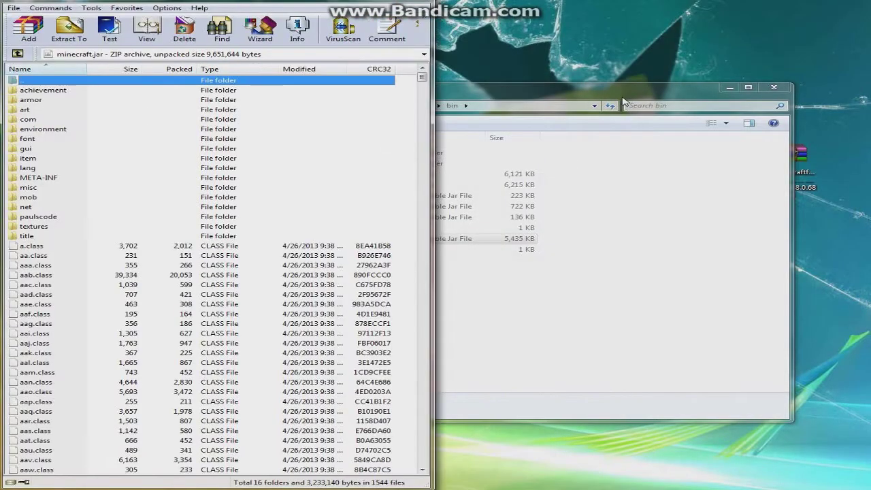
left_click(730, 87)
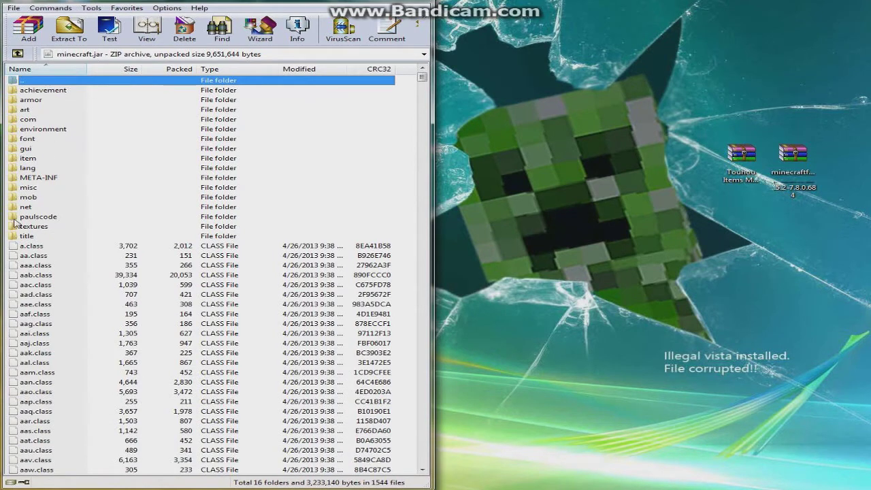
left_click(40, 178)
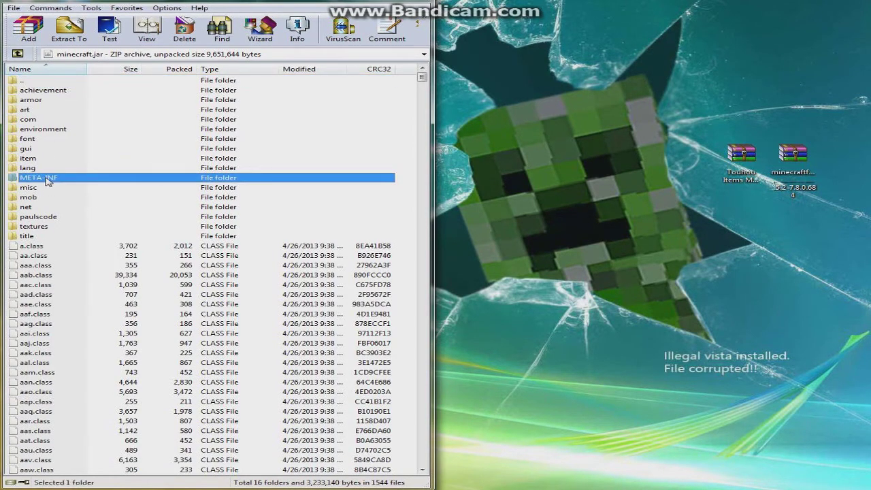
key("Delete")
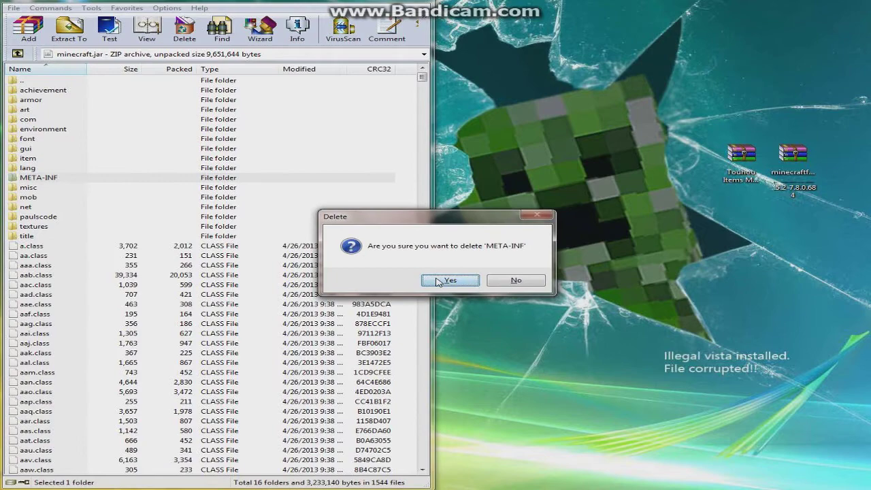
left_click(450, 280)
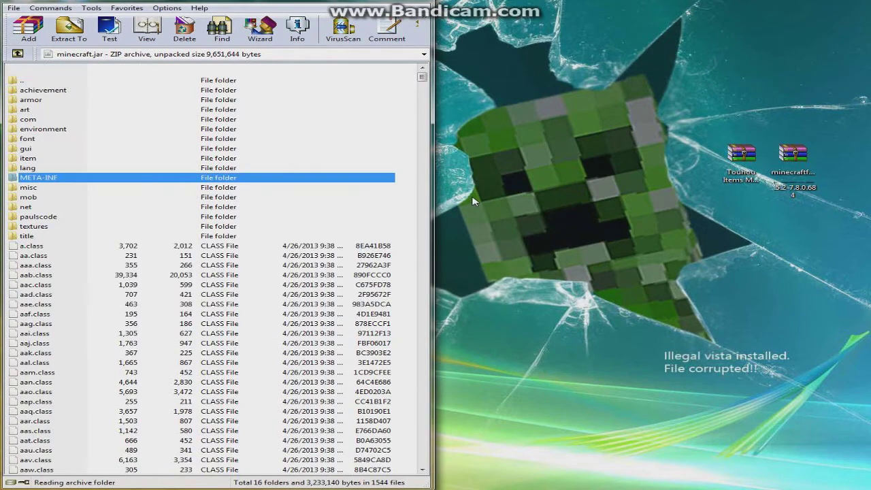
- Open the minecraftforge-universal-1.5.2-7.8.0.684 zip beside the minecraft.jar archive and dismiss the licence reminder
double_click(793, 157)
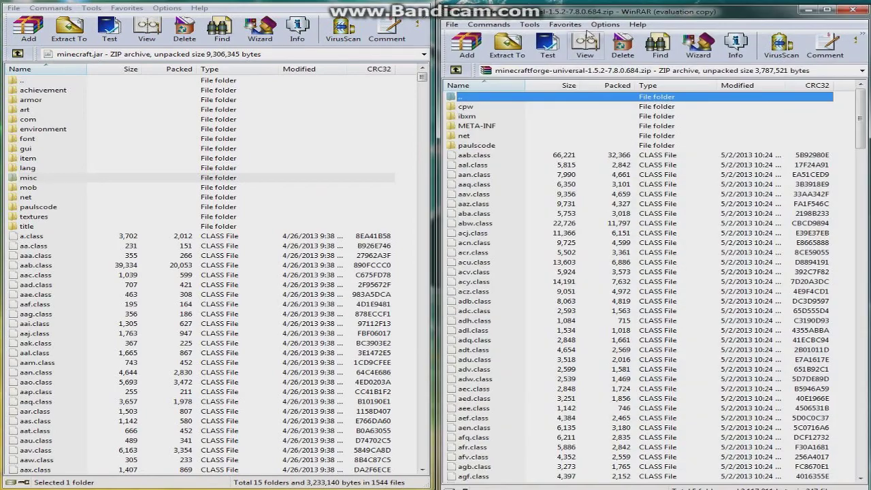
left_click_drag(597, 17, 789, 1)
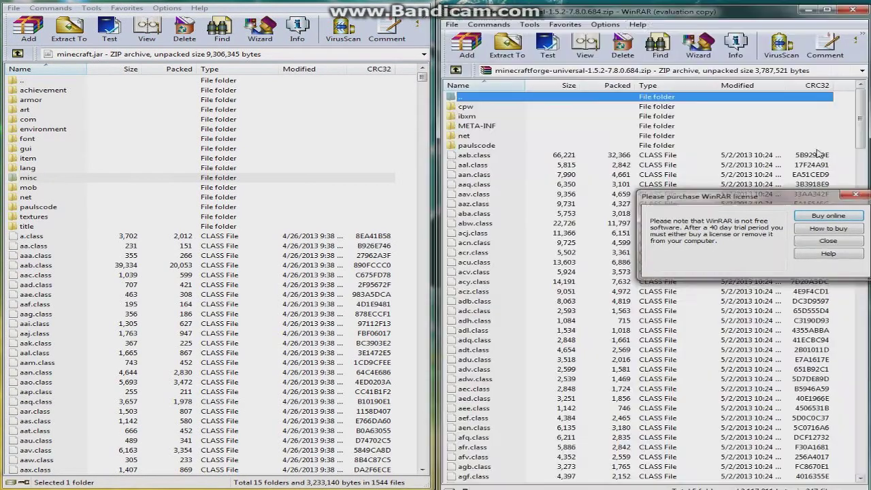
left_click(857, 195)
left_click_drag(599, 3, 870, 2)
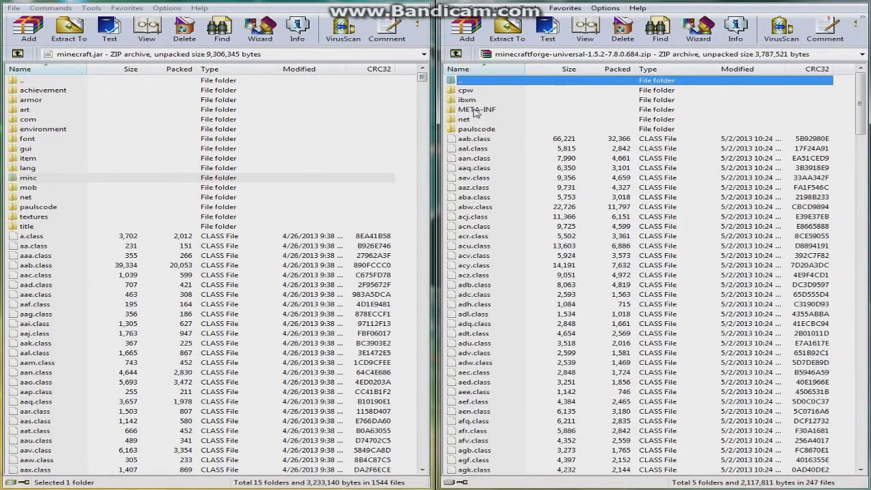
- Copy all files and folders from the Forge zip into the minecraft.jar archive
left_click(553, 217)
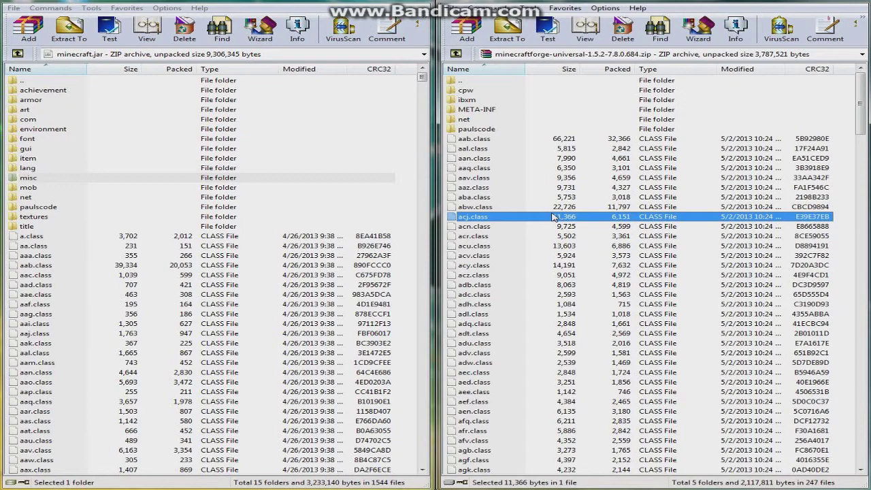
key("ctrl+a")
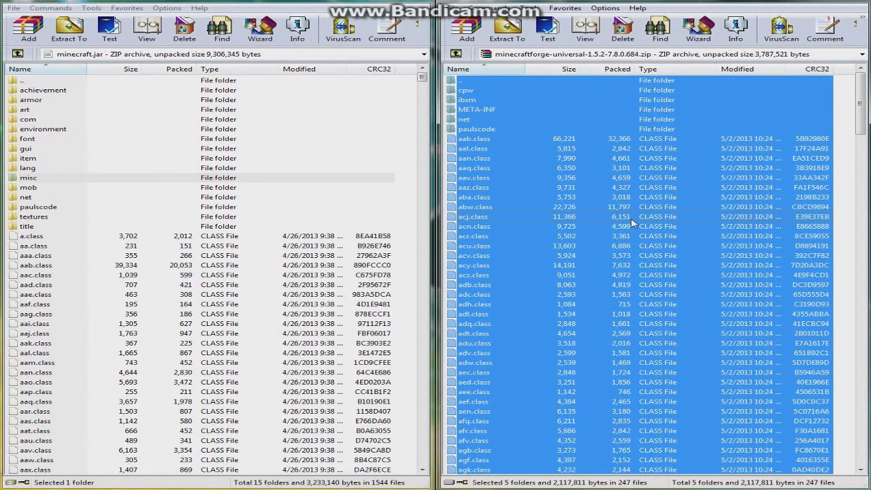
left_click_drag(277, 339, 106, 338)
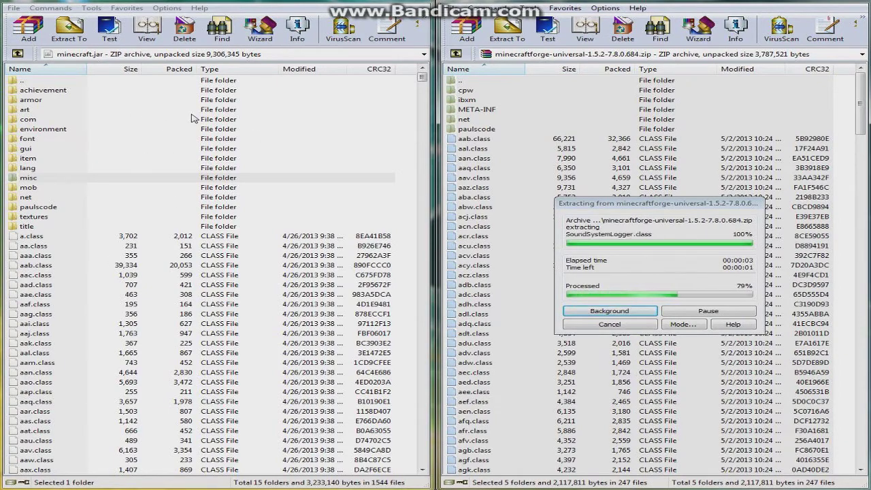
left_click(222, 331)
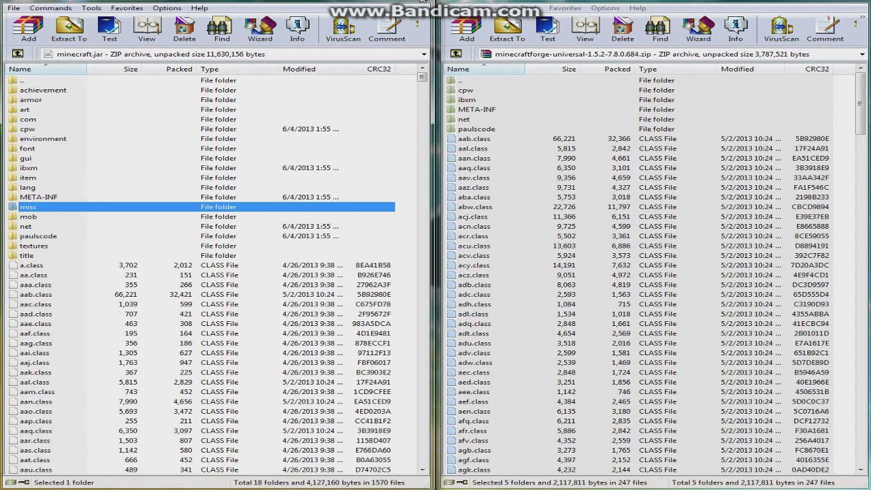
- Close the archive windows and start Minecraft by logging in through the launcher with the remembered account
left_click(423, 1)
key("Escape")
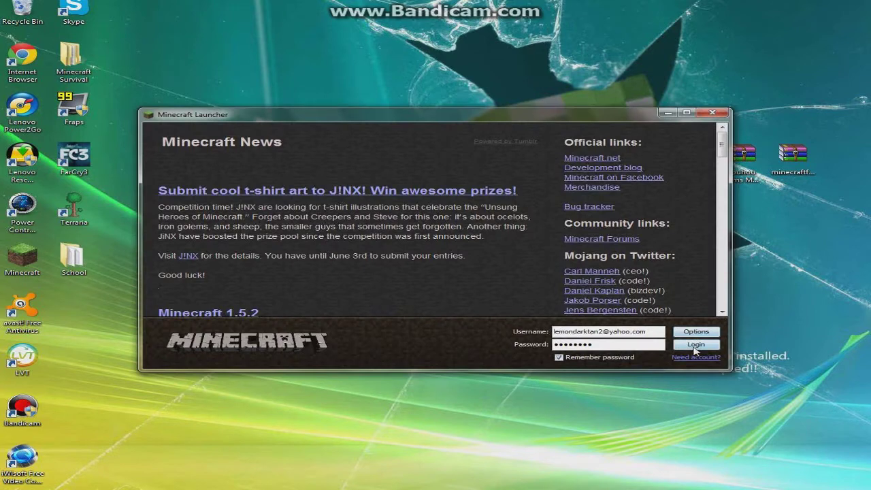
left_click(695, 346)
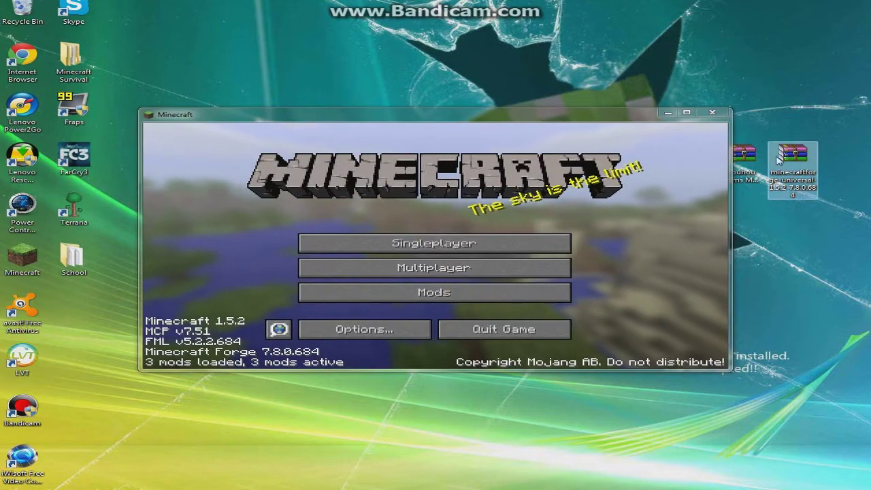
- Switch the game to full screen and review the Minecraft Coder Pack, Forge Mod Loader and Minecraft Forge entries in the mod list
key("F11")
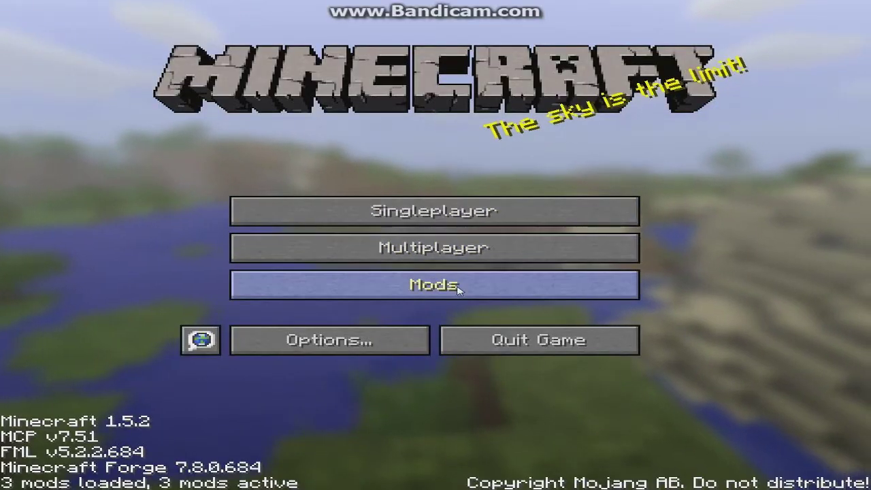
left_click(458, 286)
left_click(165, 151)
left_click(193, 282)
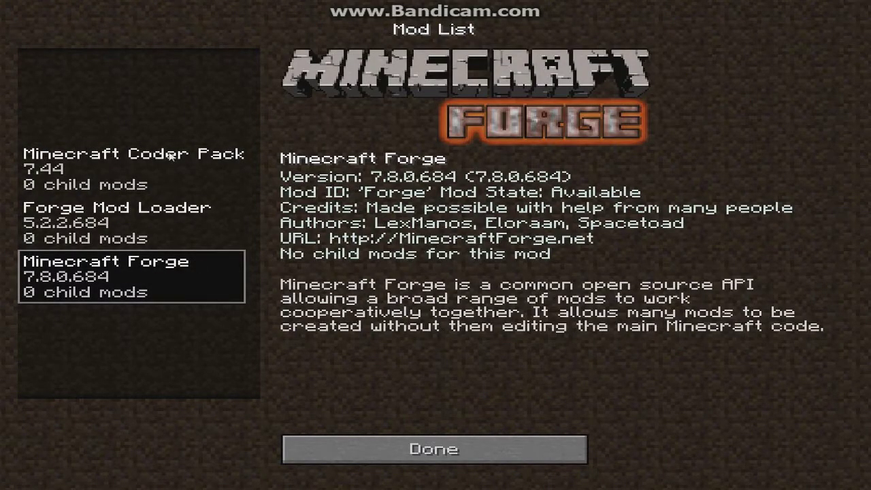
left_click(171, 155)
left_click(161, 242)
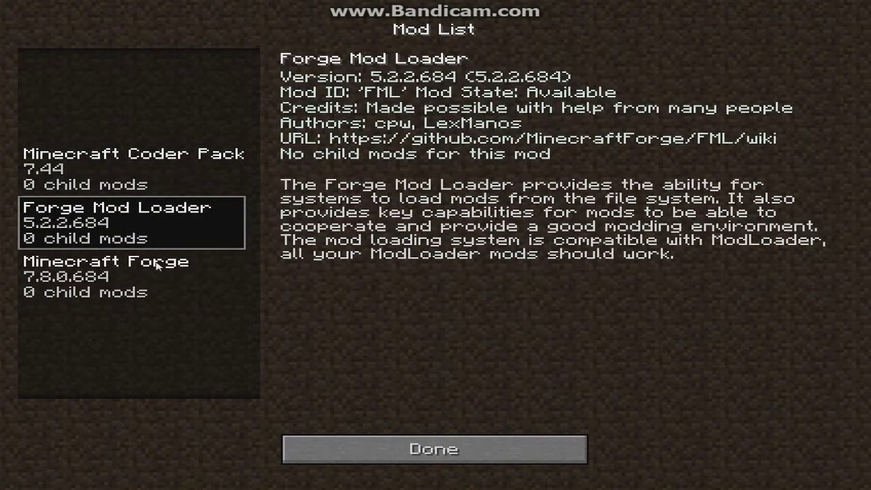
left_click(157, 291)
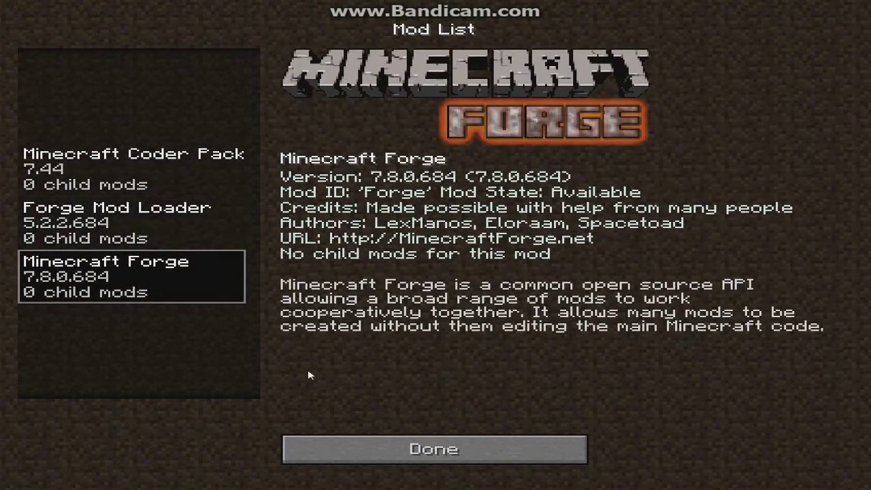
left_click(377, 448)
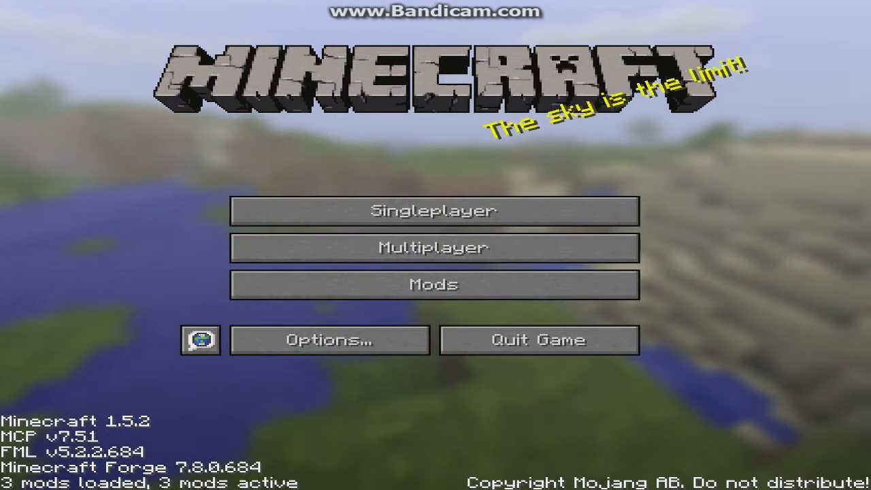
- Quit the game and move the Touhou Items Mod ver2.02 archive from the desktop into the mods folder of .minecraft
left_click(861, 3)
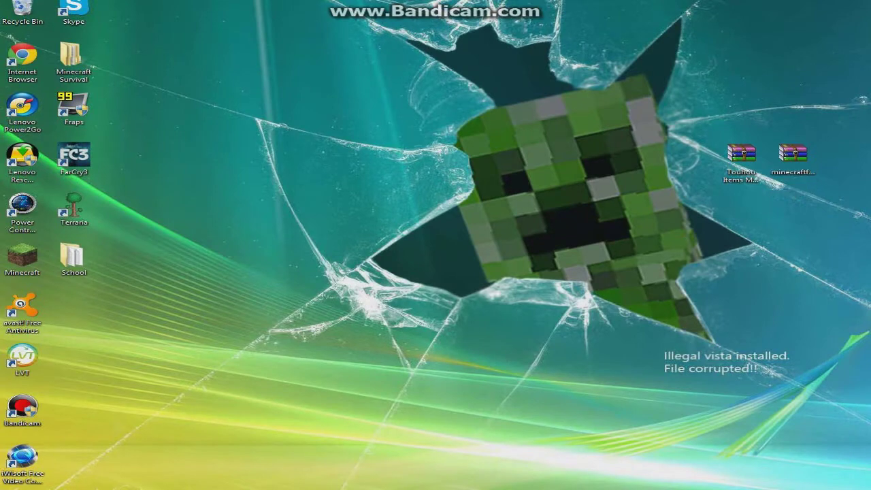
key("alt+Tab")
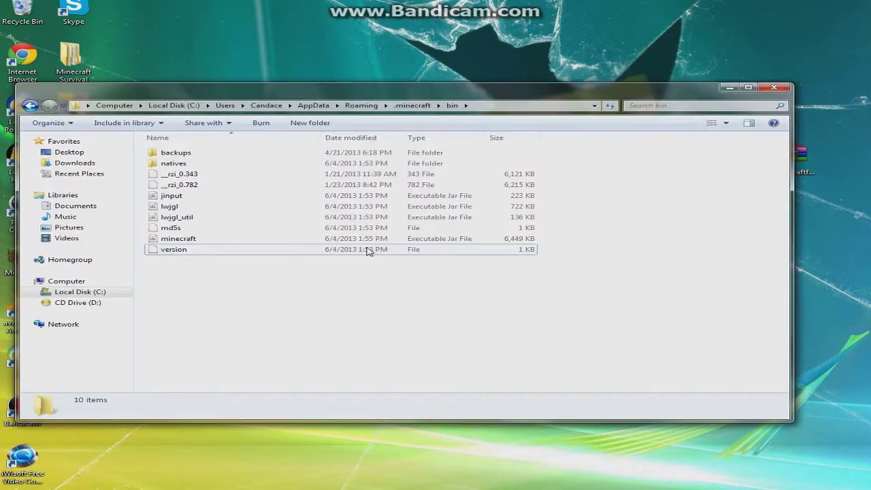
left_click(30, 106)
left_click(208, 209)
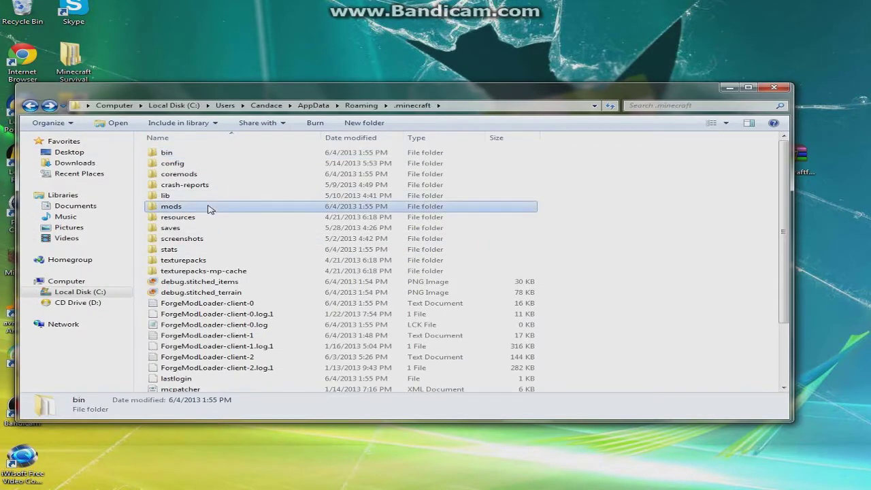
double_click(209, 209)
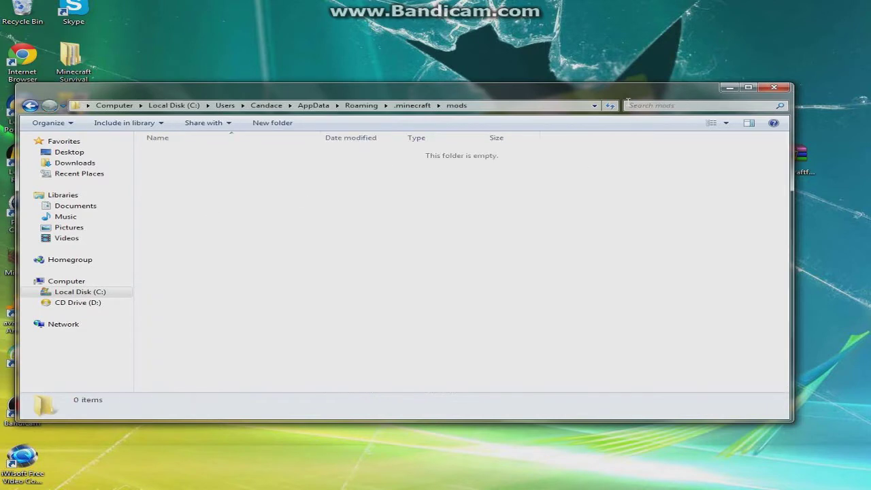
left_click_drag(627, 84, 463, 337)
left_click(846, 218)
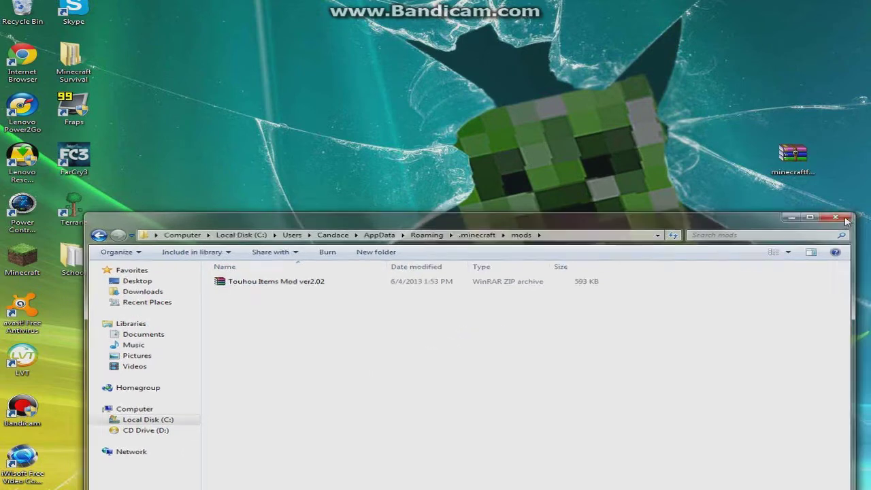
- Log in to Minecraft again through the launcher and check the 五つの難題MOD+ entry in the mod list
left_click_drag(229, 2, 521, 356)
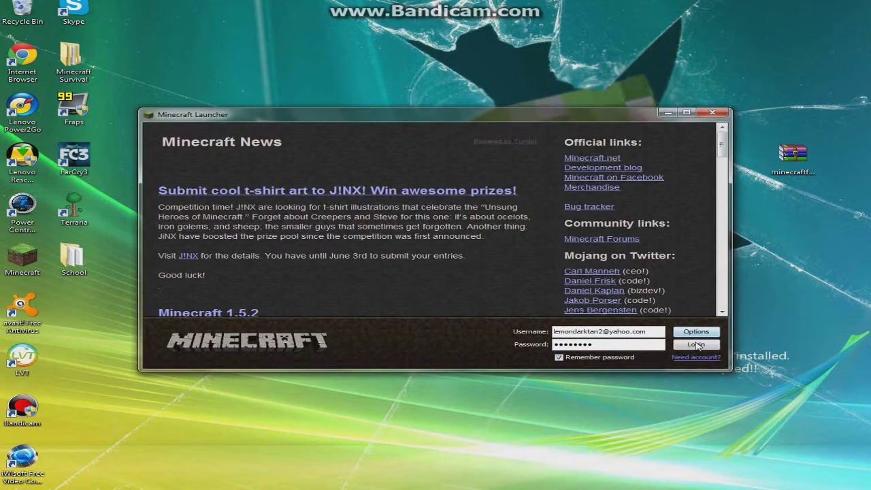
left_click(696, 345)
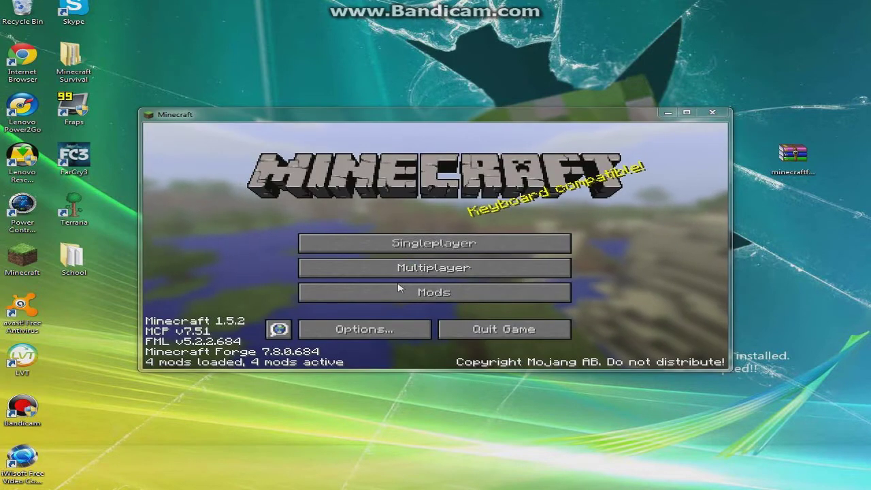
left_click(408, 294)
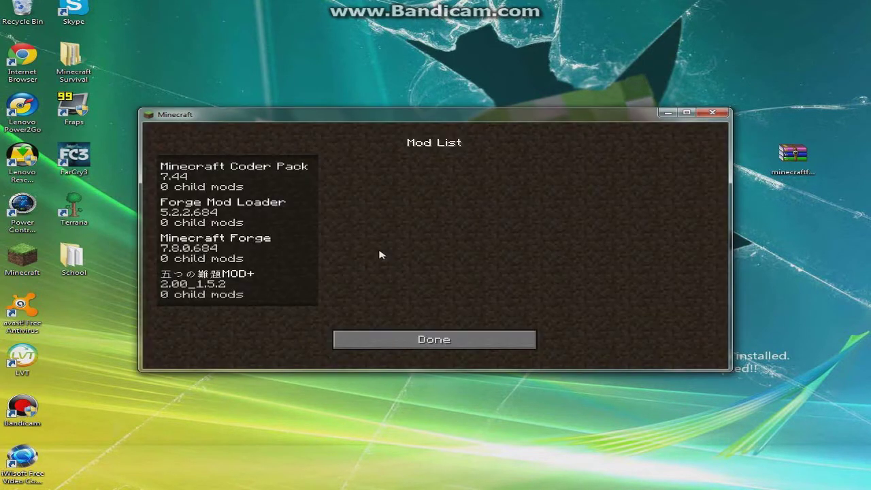
left_click(230, 275)
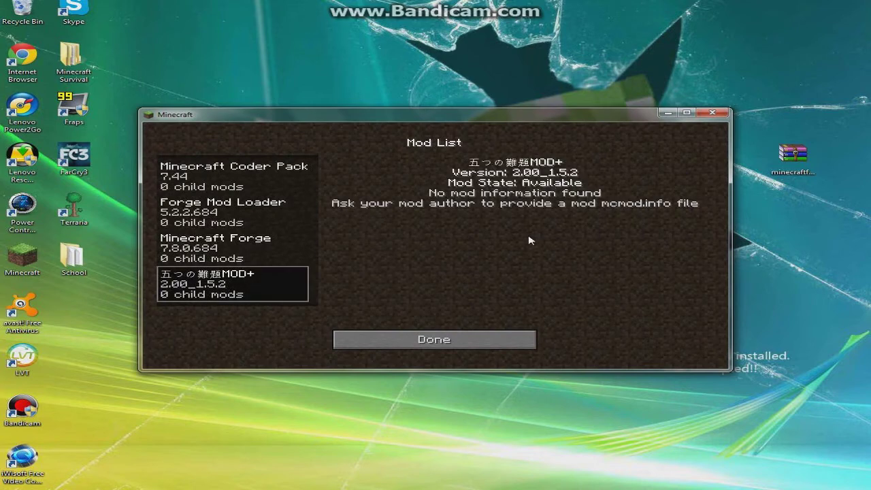
left_click(466, 339)
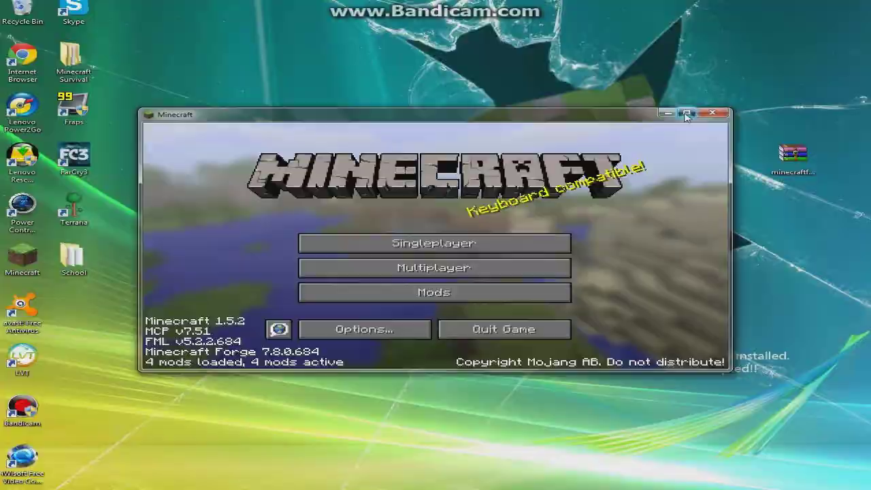
- Switch to full screen, enter a singleplayer world and walk forward onto the grassy field
key("F11")
left_click(451, 204)
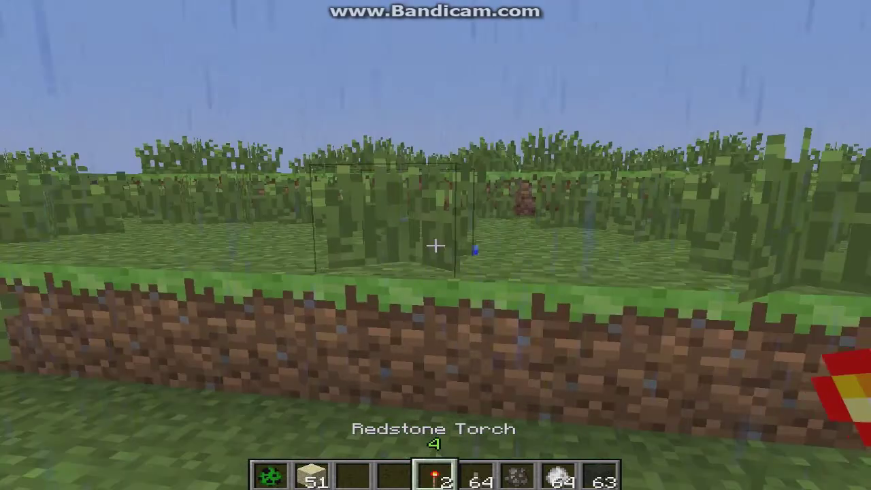
key("space")
key("w")
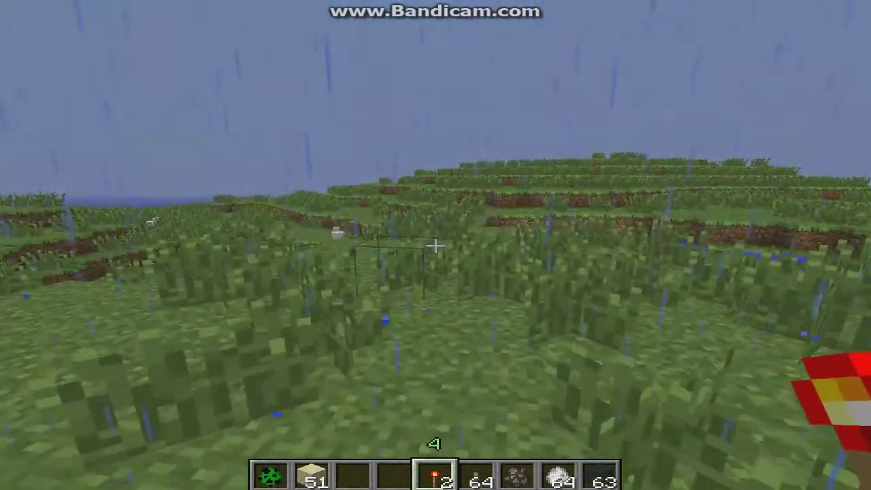
- Clear the stack of 64 items from the eighth hotbar slot in the creative inventory
key("e")
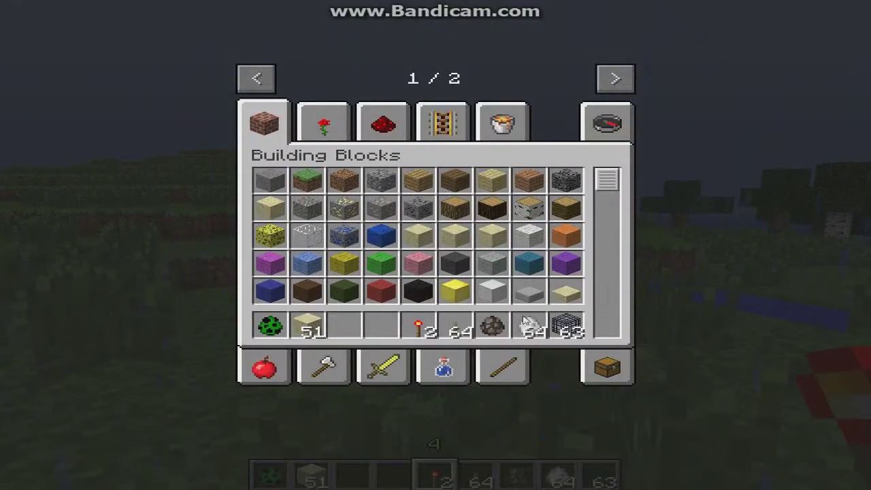
left_click(521, 311)
left_click(492, 291)
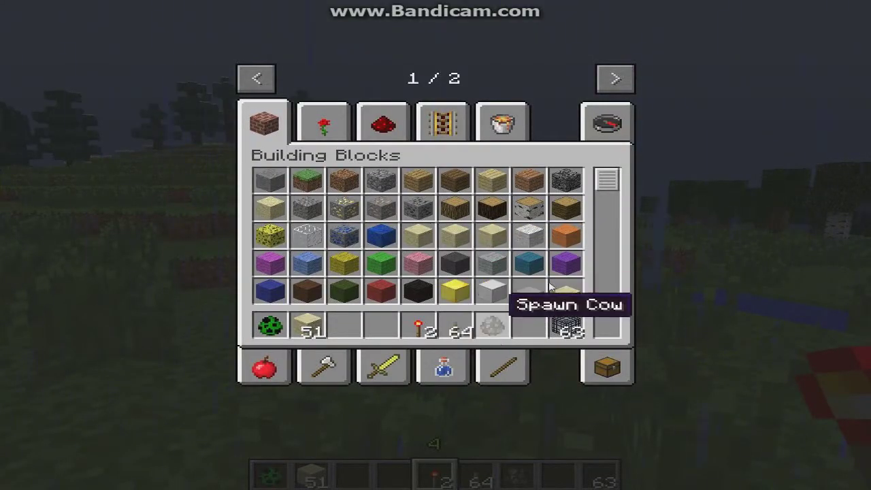
- Put the 霊符「夢想封印」 spell card from the SpellCard category into the third hotbar slot and hold it
left_click(599, 124)
left_click(625, 77)
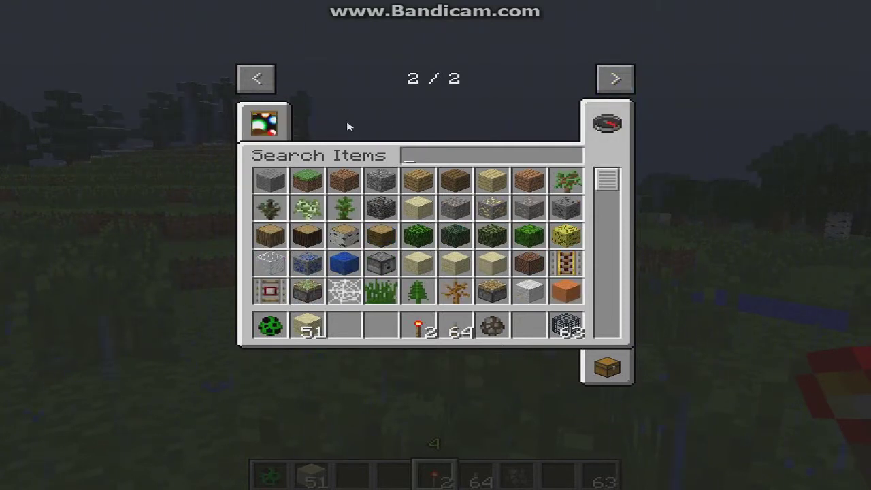
left_click(276, 122)
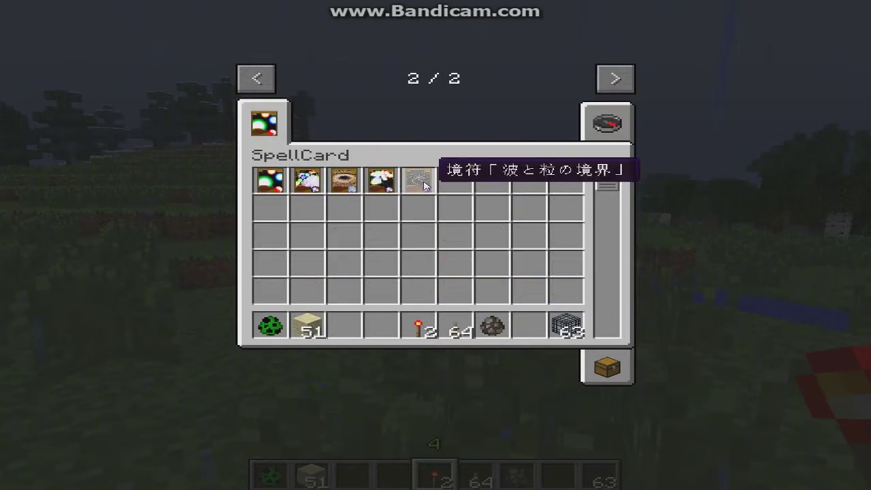
left_click(270, 181)
left_click(344, 325)
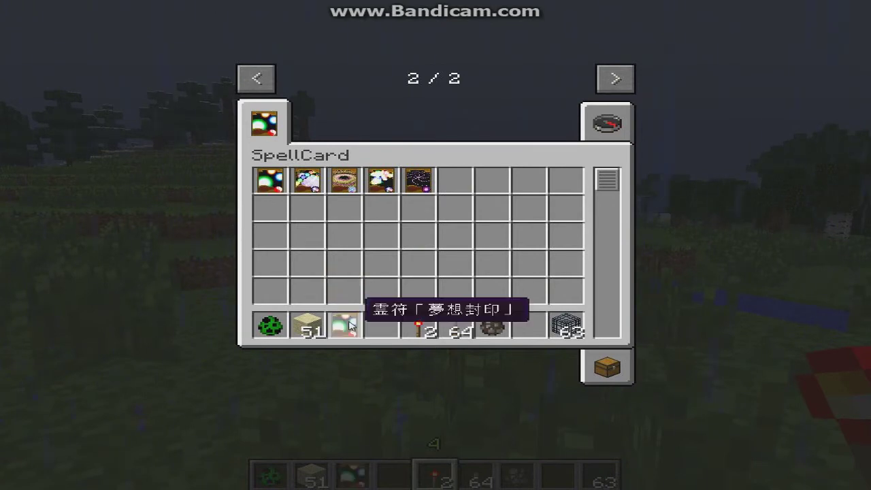
key("e")
key("3")
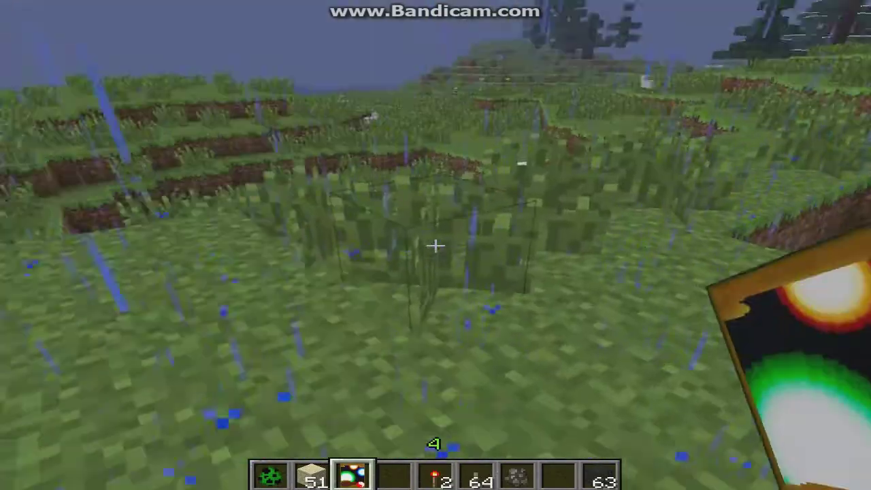
- Look through the full creative item list and put the Butterfly Shot in the fourth hotbar slot
key("e")
key("e")
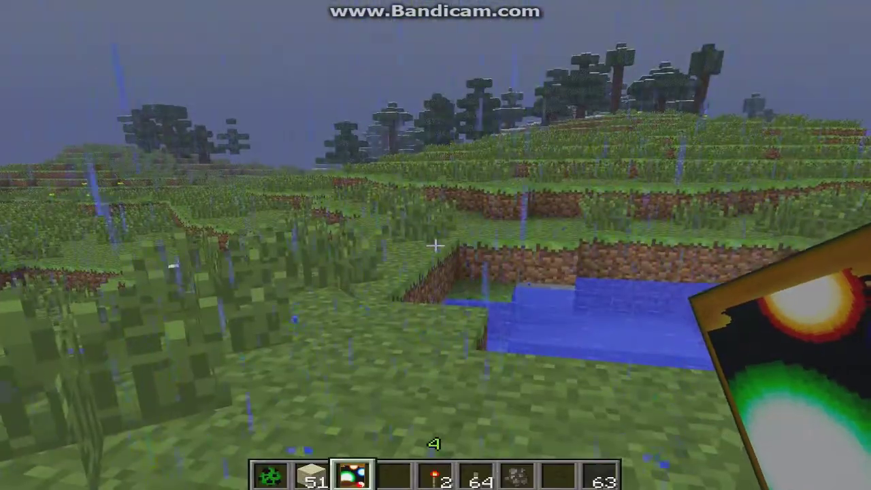
key("e")
left_click(607, 122)
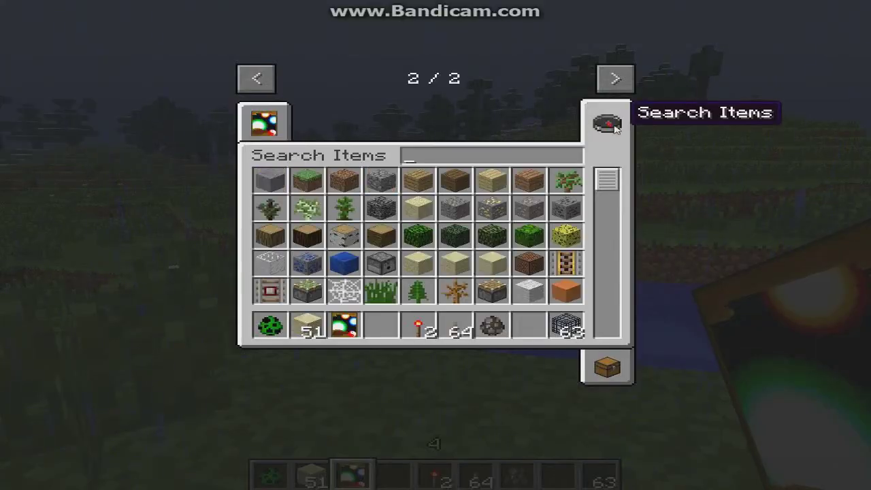
left_click_drag(607, 179, 615, 286)
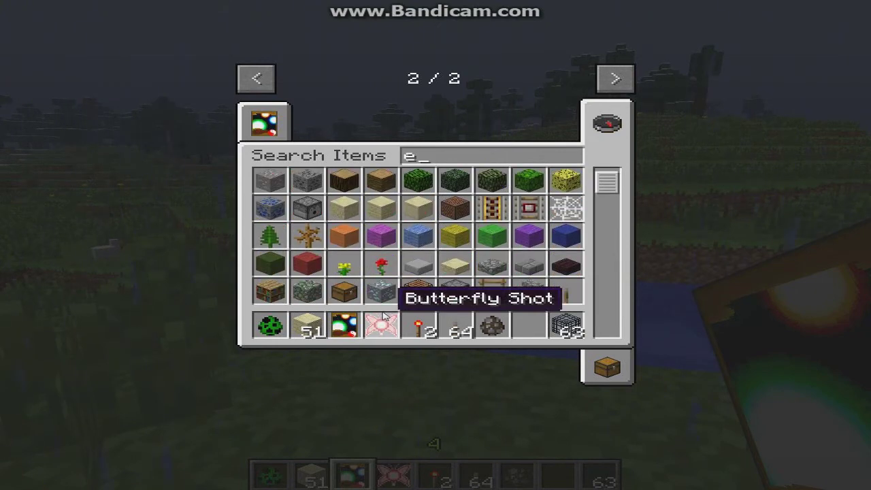
- Hold the Butterfly Shot and fire it repeatedly while walking over the grassy field to the pond
key("Escape")
key("4")
right_click(435, 246)
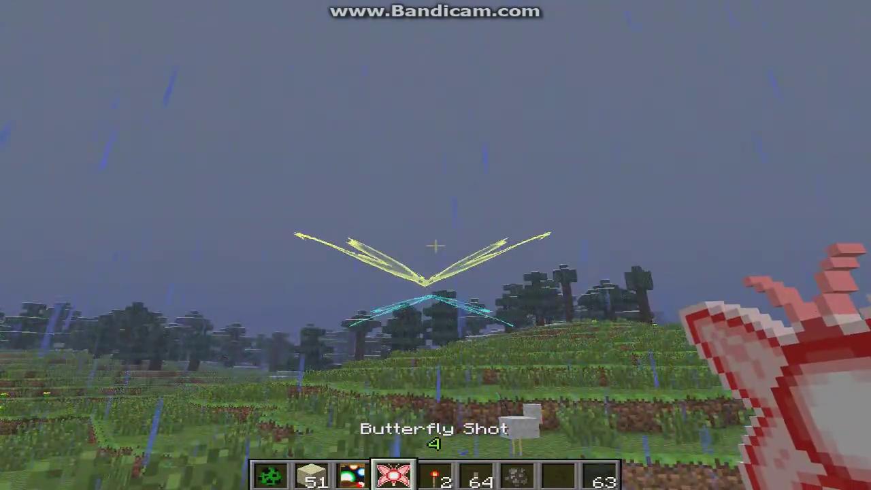
key("w")
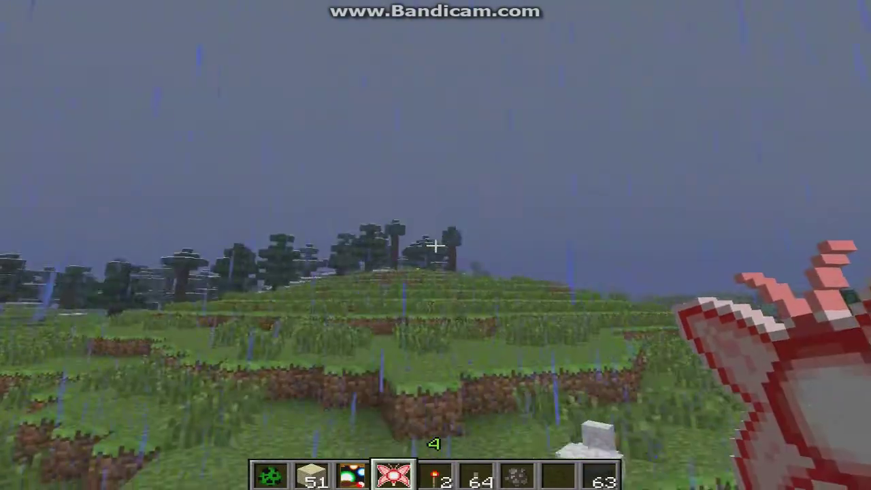
key("w")
right_click(436, 246)
right_click(436, 245)
right_click(435, 245)
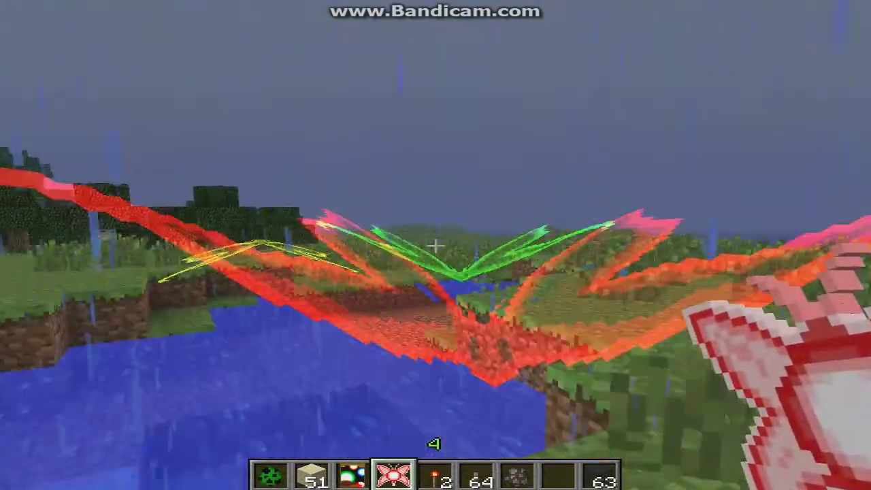
- Fire the Butterfly Shot across the pond toward the terraced hill and walk on over the grass
key("w")
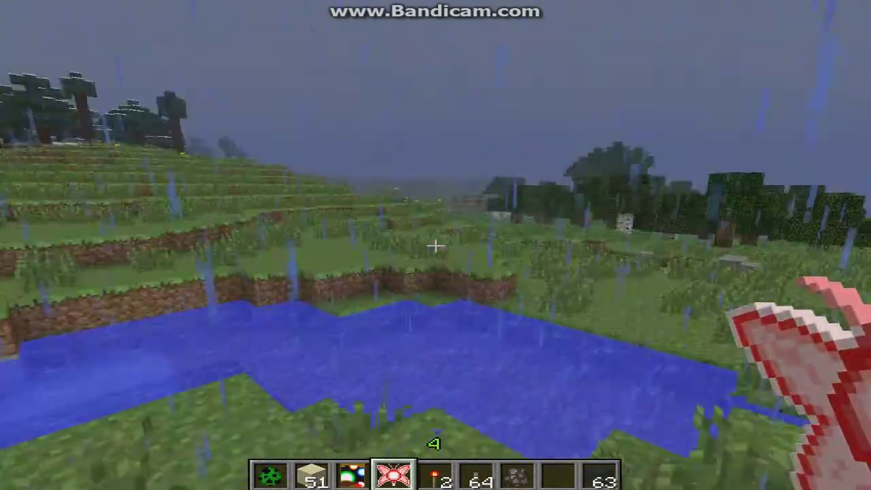
right_click(436, 245)
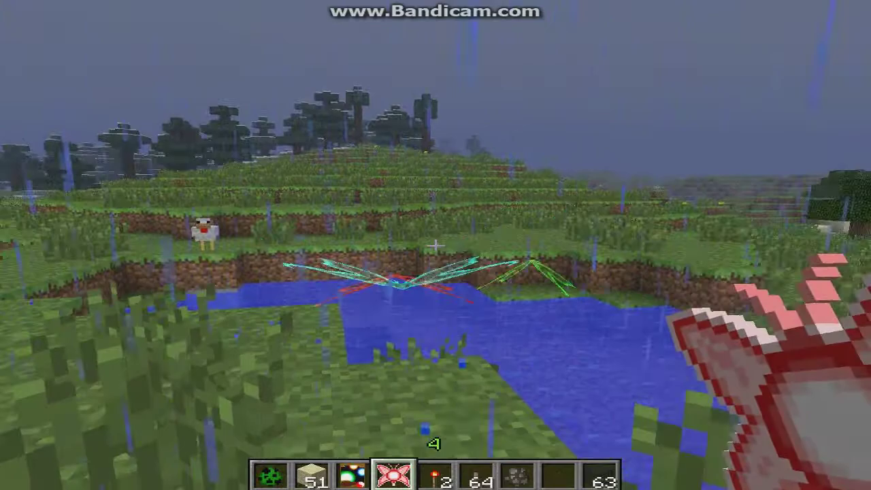
key("w")
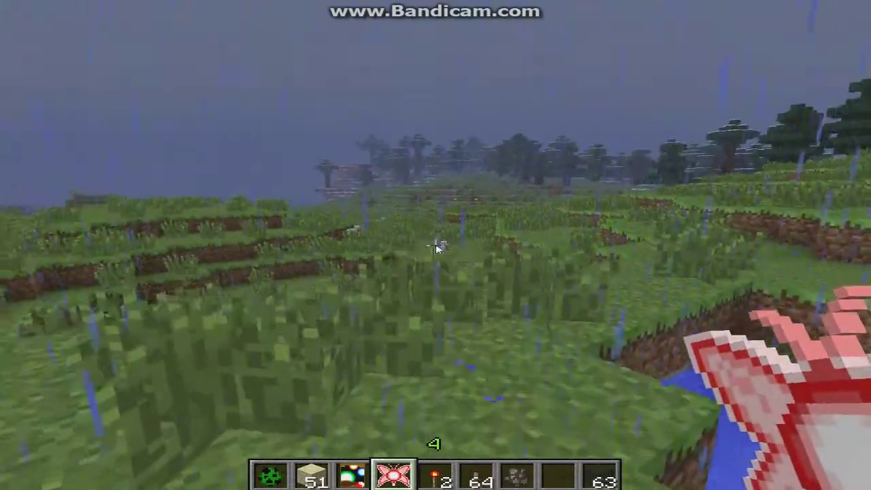
- Clear the Butterfly Shot and spell card from the hotbar and put the Silver Knife in the fourth slot
key("e")
left_click(382, 325)
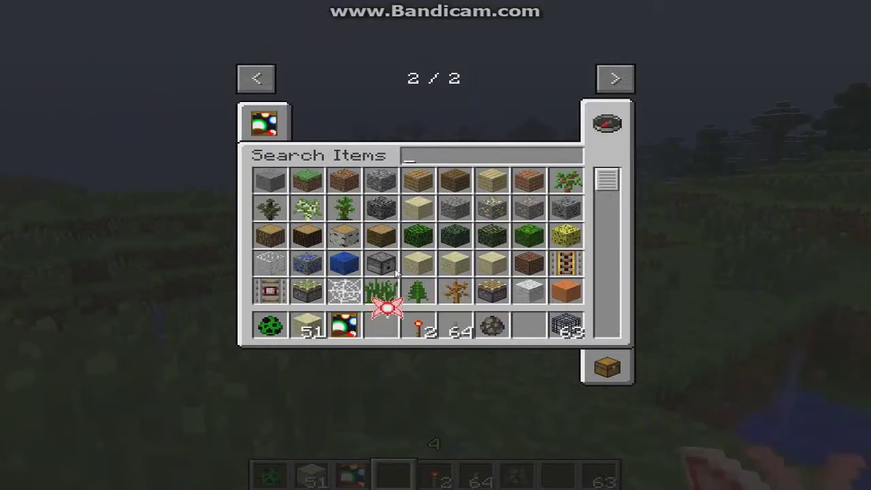
left_click(329, 333)
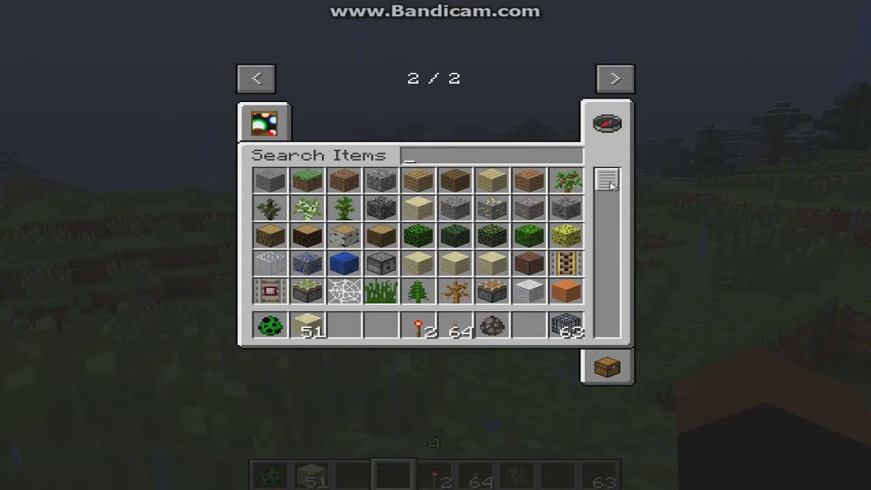
left_click_drag(610, 185, 606, 306)
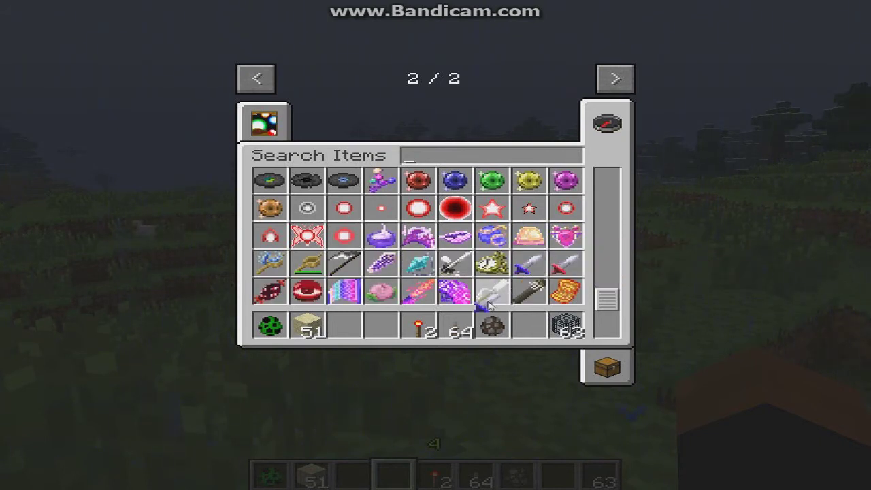
type("eee")
key("Escape")
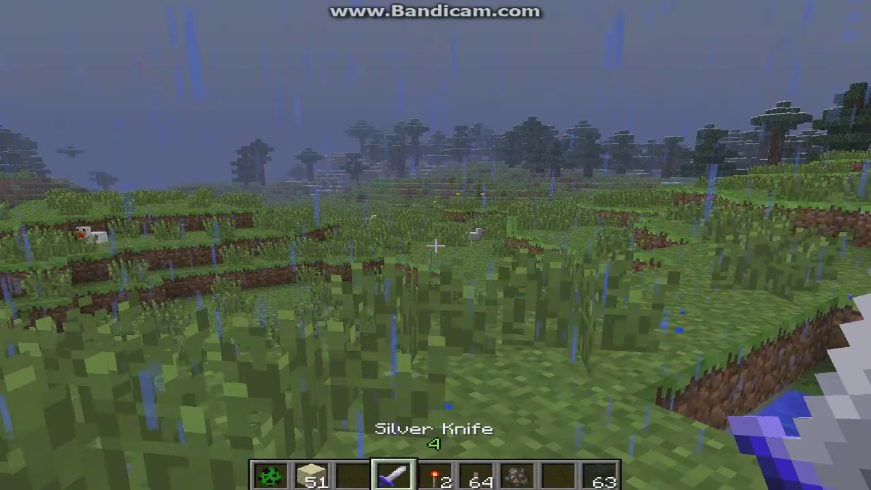
- Walk up to the chicken on the grass terraces and kill it with the Silver Knife
key("w")
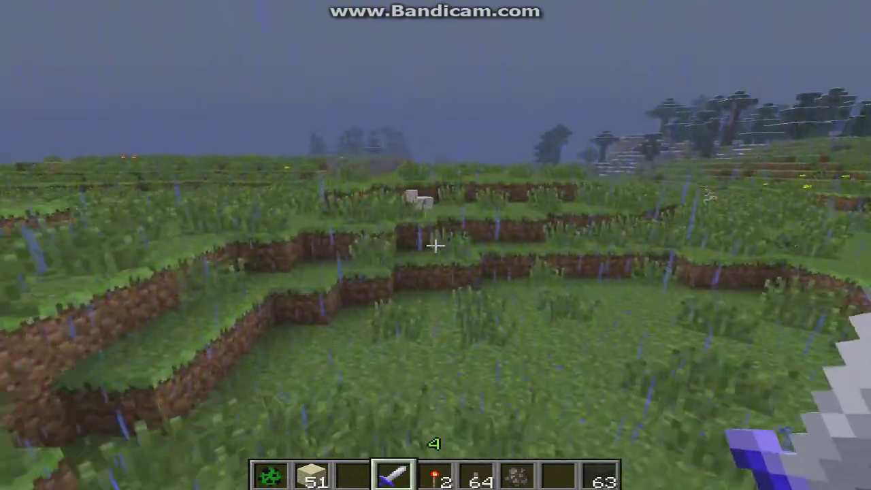
key("w")
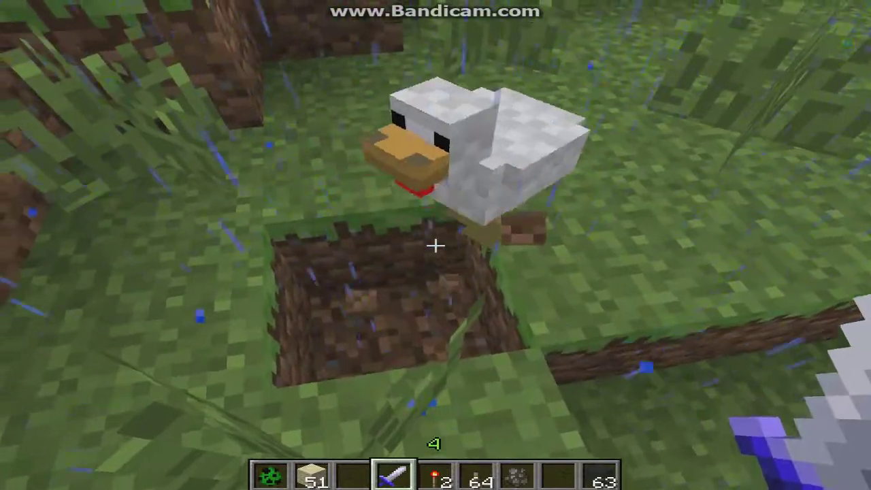
left_click(435, 245)
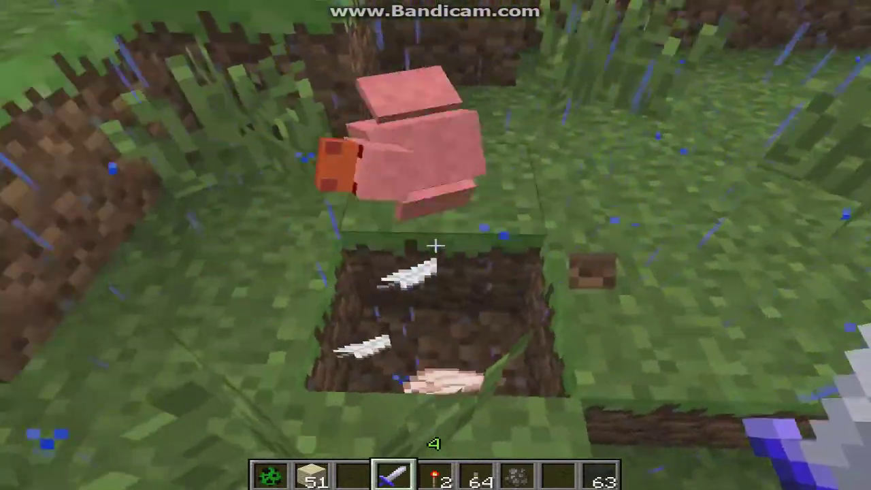
left_click(436, 245)
left_click(436, 245)
- Walk across the grassy field and along the hill terraces with the Silver Knife in hand
key("w")
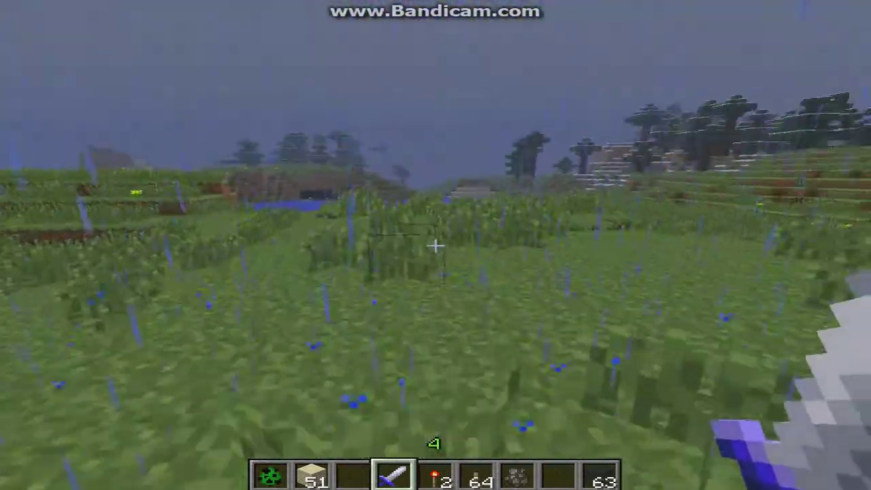
key("w")
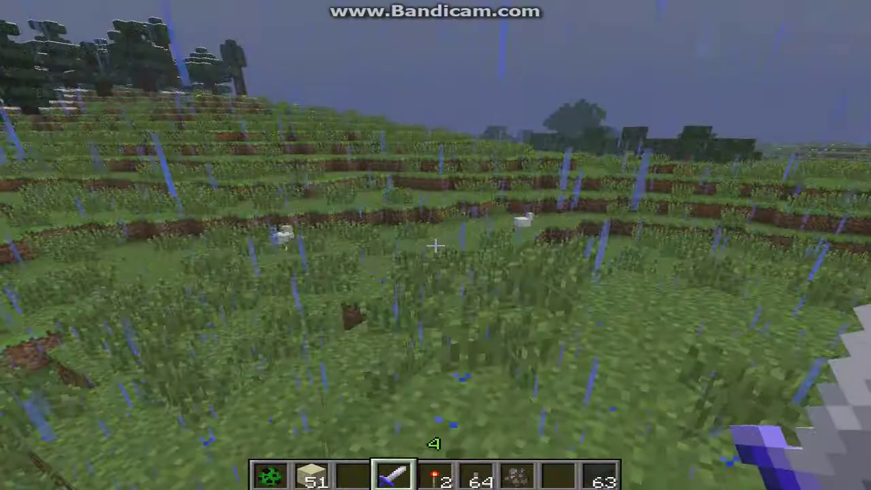
key("w")
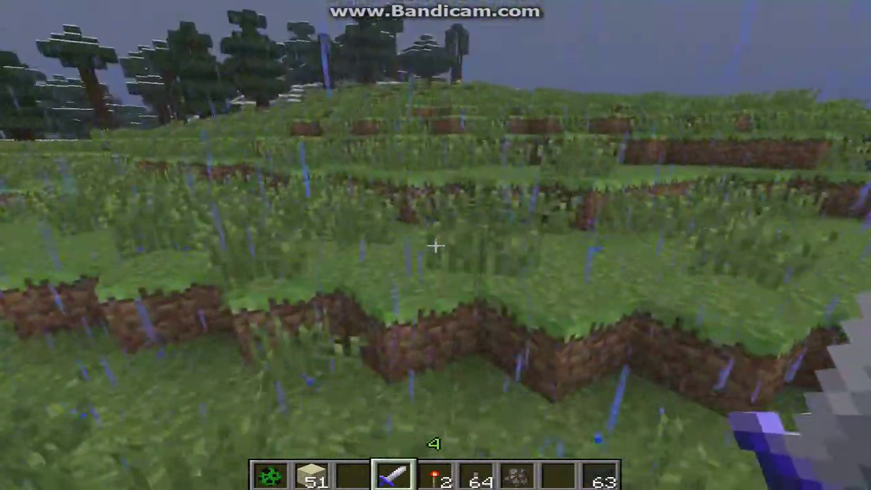
key("w")
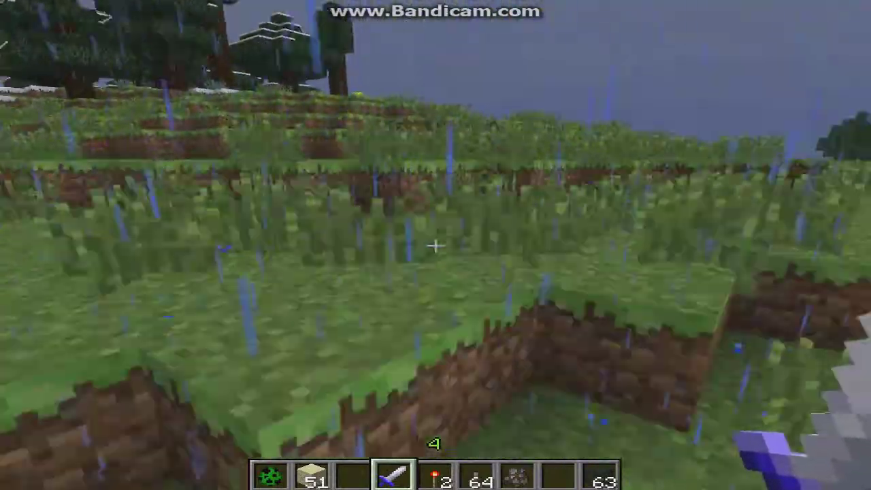
key("w")
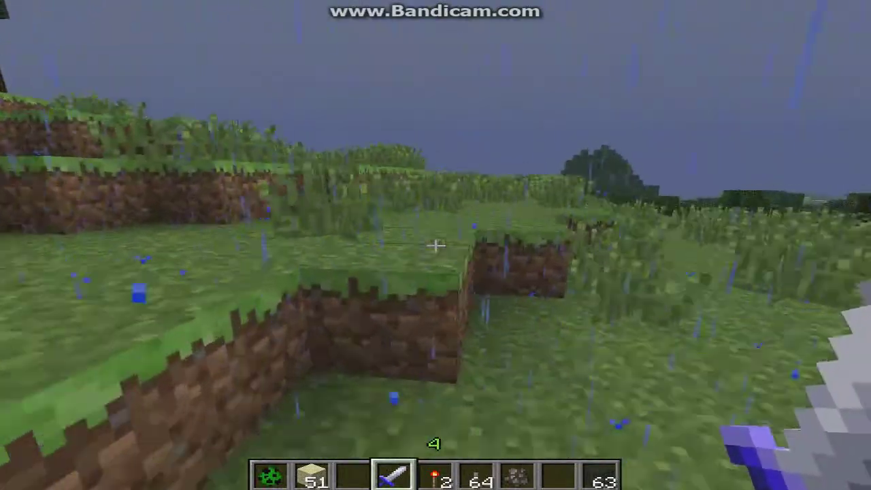